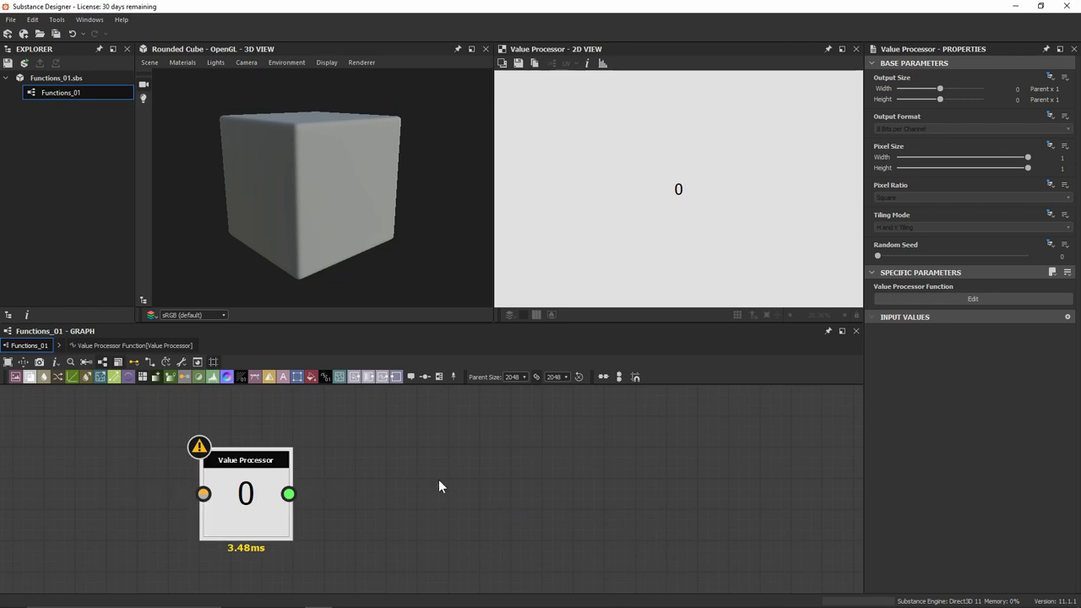
# - Open the Value Processor's function, set the Add node as its output node, and return to the Functions_01 graph
pyautogui.click(971, 302)
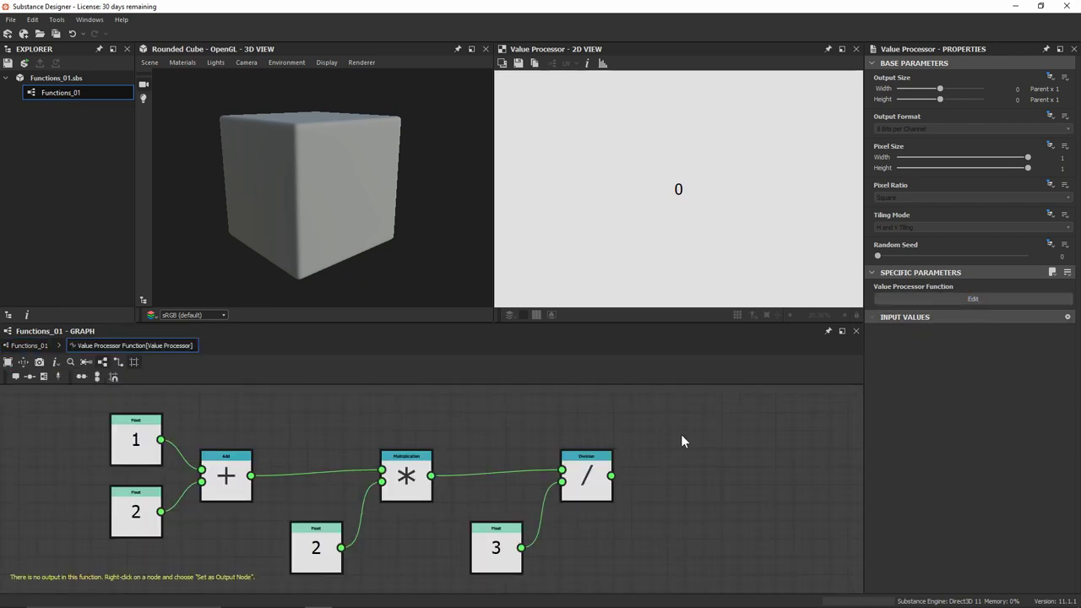
pyautogui.moveTo(340, 424); pyautogui.dragTo(417, 425, button='middle')
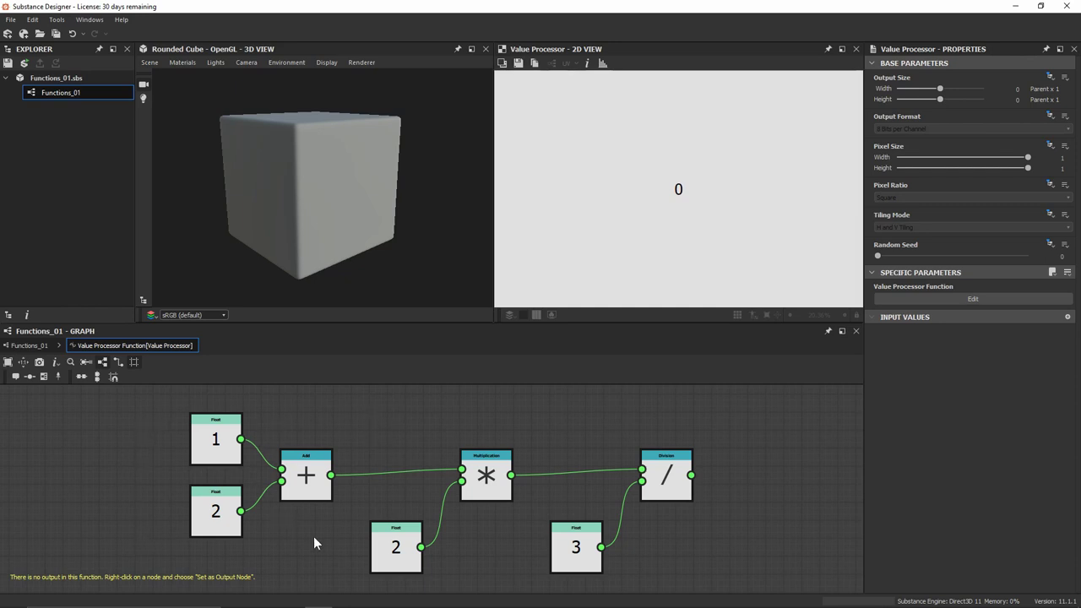
pyautogui.rightClick(302, 485)
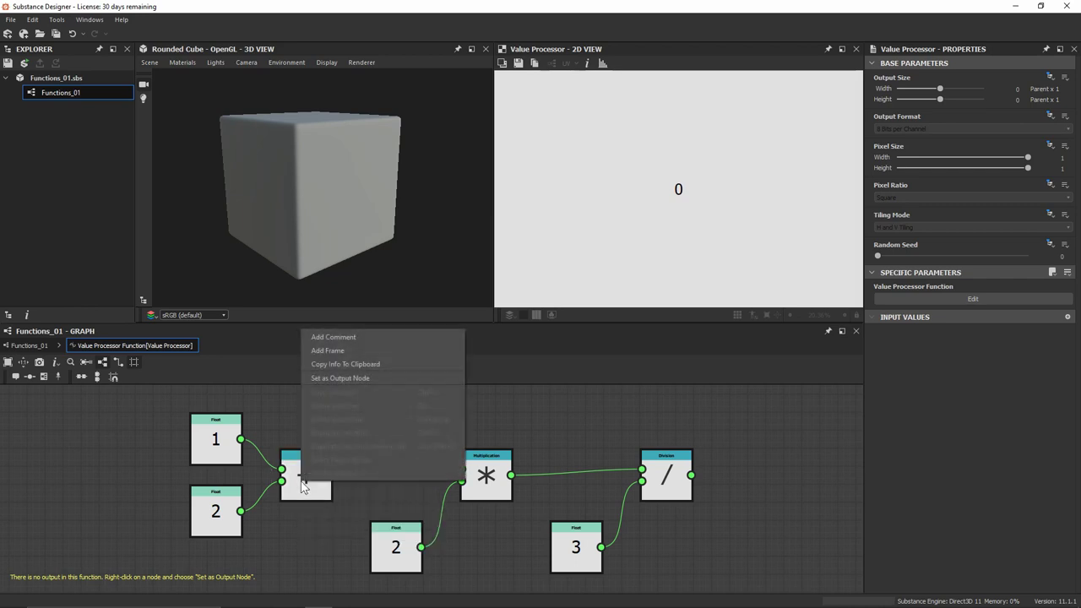
pyautogui.click(339, 377)
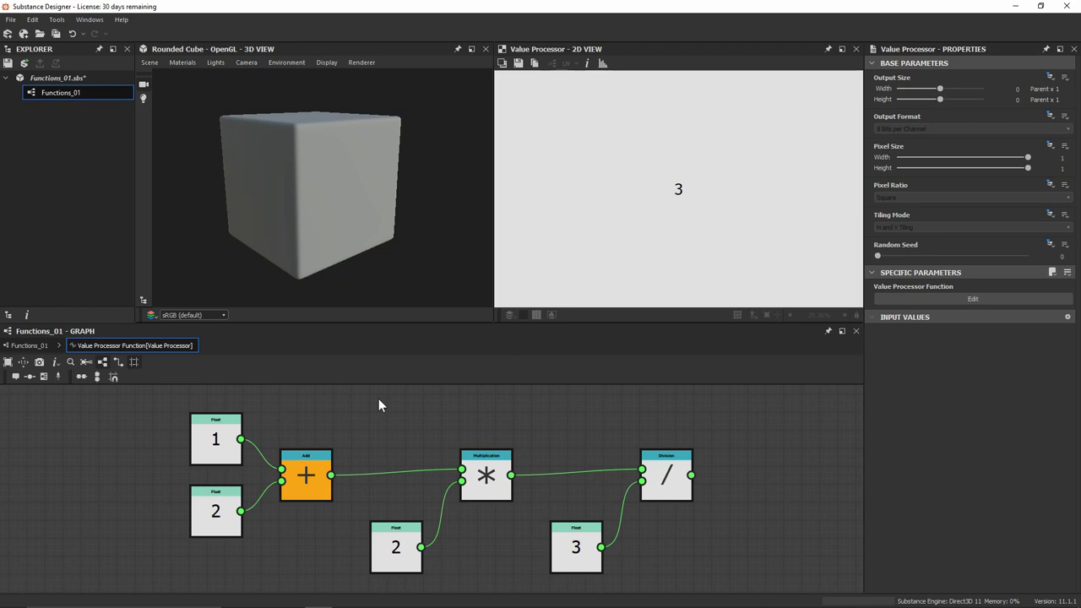
pyautogui.click(27, 345)
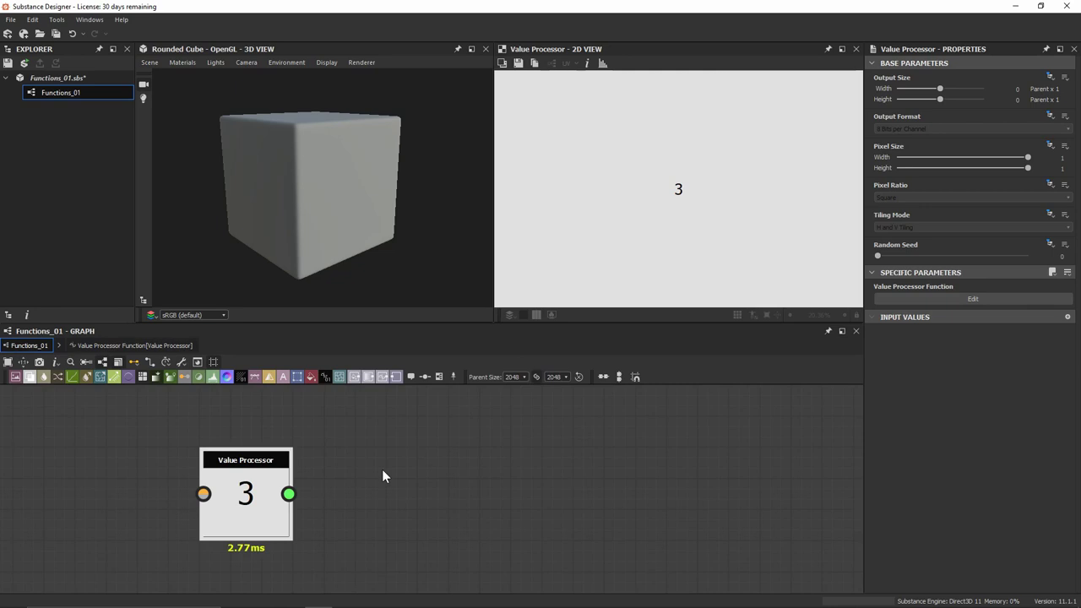
# - Reopen the Value Processor function and set the Multiplication node as output, followed by the Division node
pyautogui.click(110, 347)
pyautogui.click(484, 469)
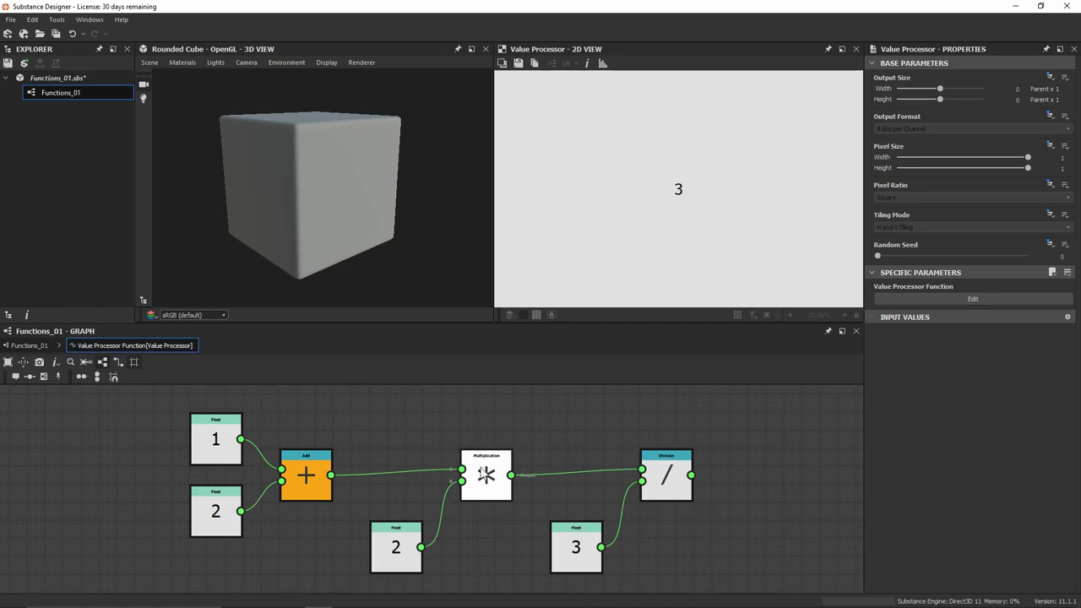
pyautogui.rightClick(482, 470)
pyautogui.click(502, 367)
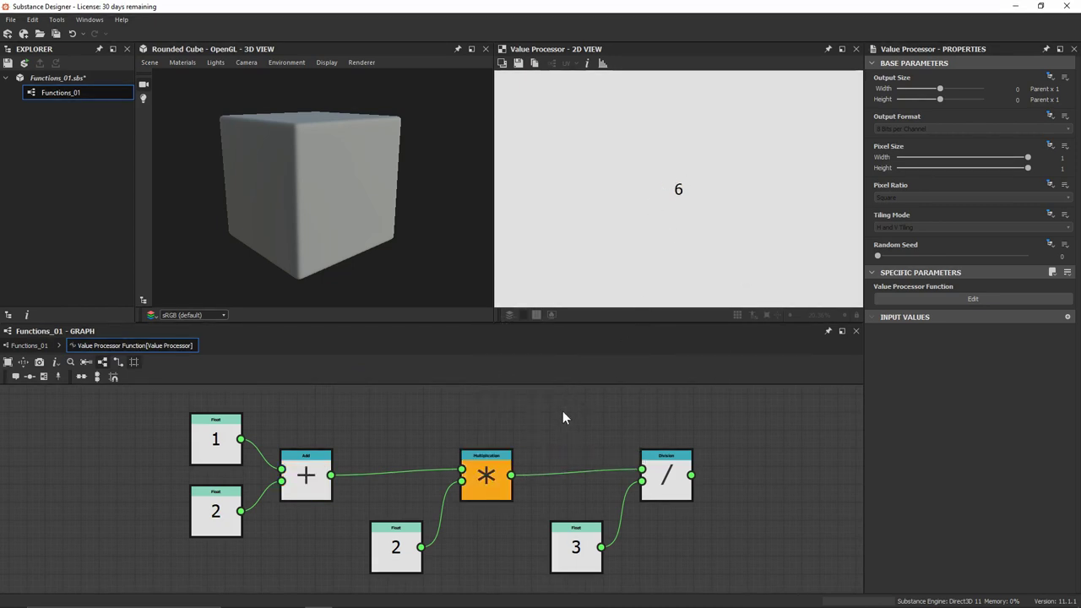
pyautogui.rightClick(679, 483)
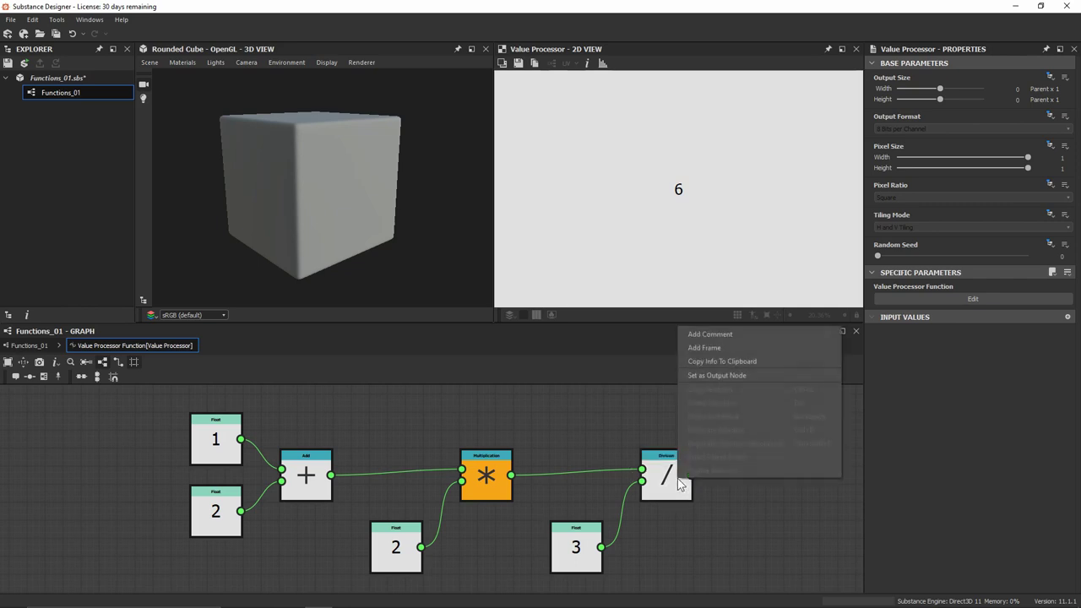
pyautogui.click(713, 374)
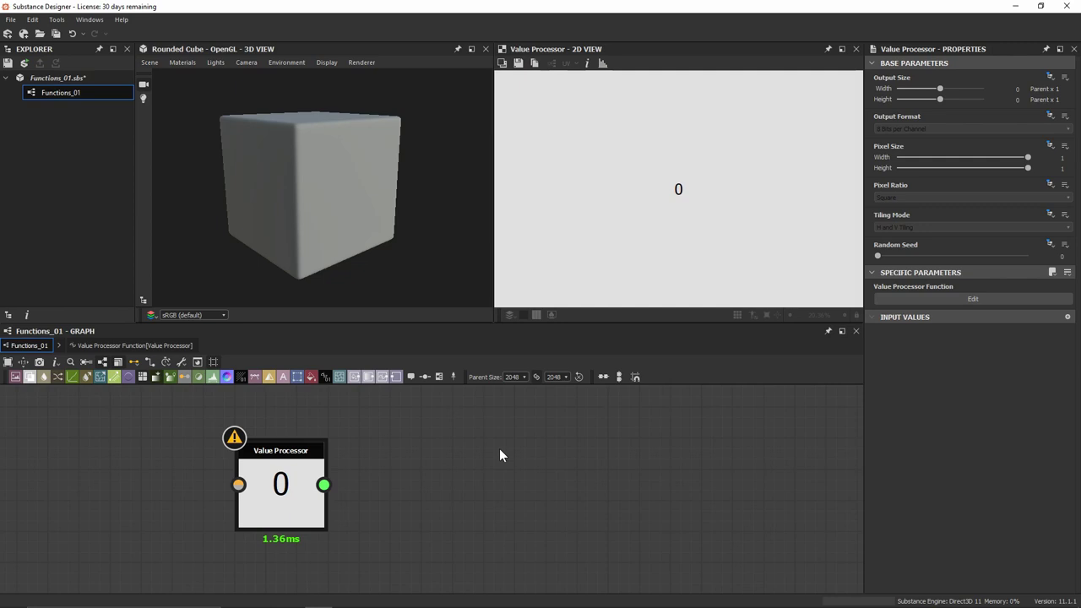
# - Add a Float1 input parameter to the Functions_01 graph and set its identifier to my_input
pyautogui.click(502, 453)
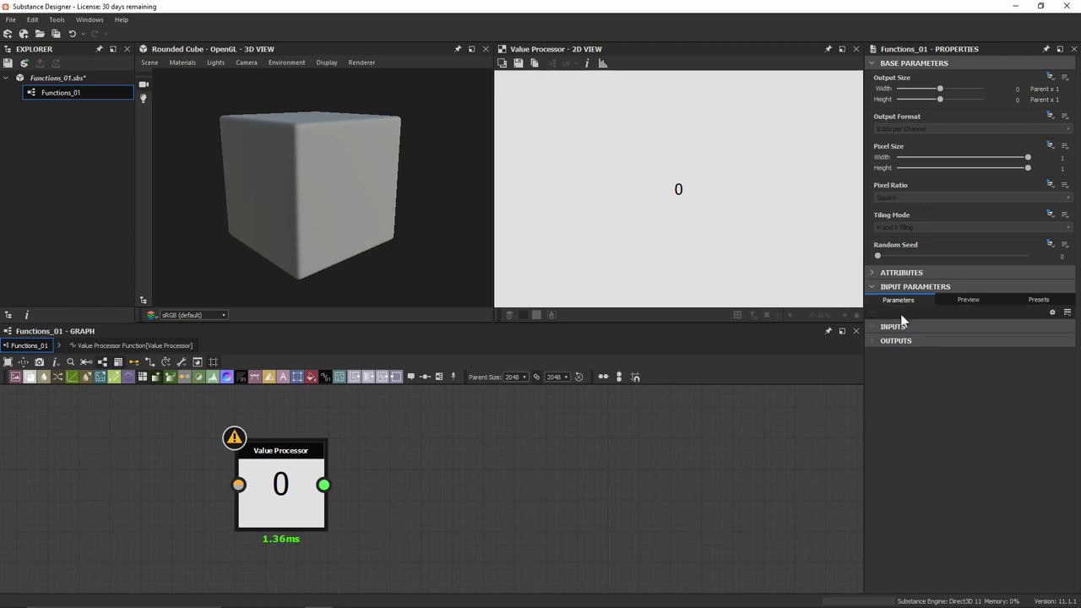
pyautogui.click(1053, 313)
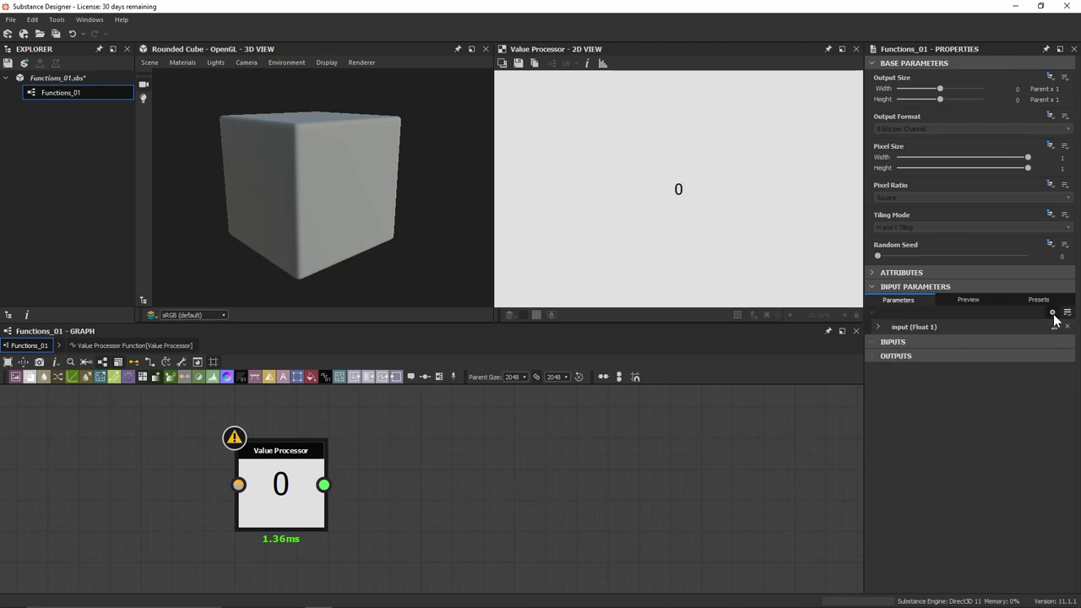
pyautogui.click(878, 327)
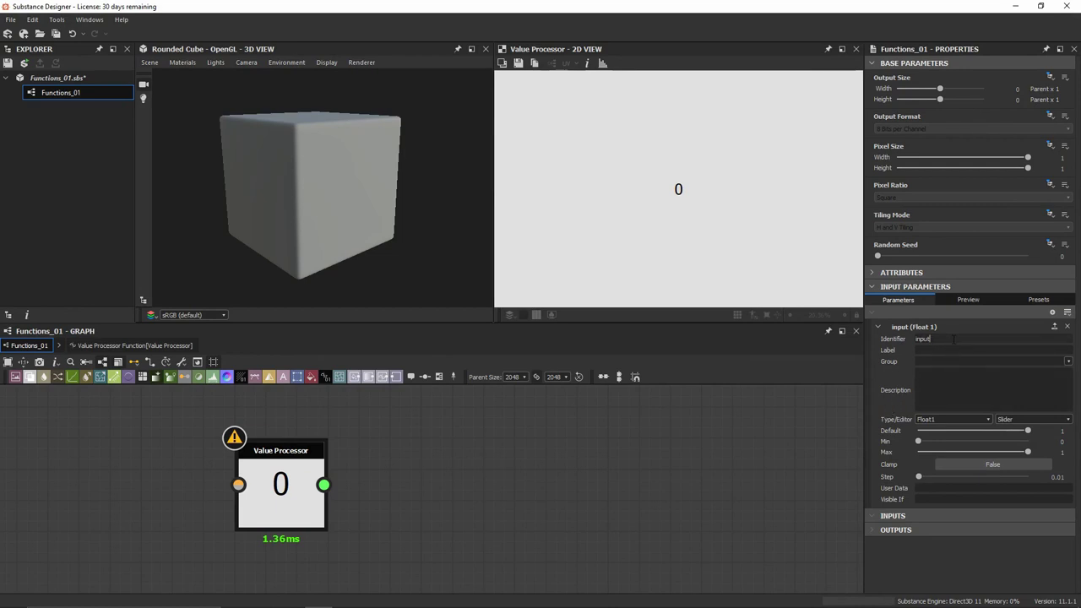
pyautogui.moveTo(954, 338); pyautogui.dragTo(899, 339)
pyautogui.write('my_input')
# - Open the Value Processor's function and add a Get Float node that reads my_input
pyautogui.click(291, 485)
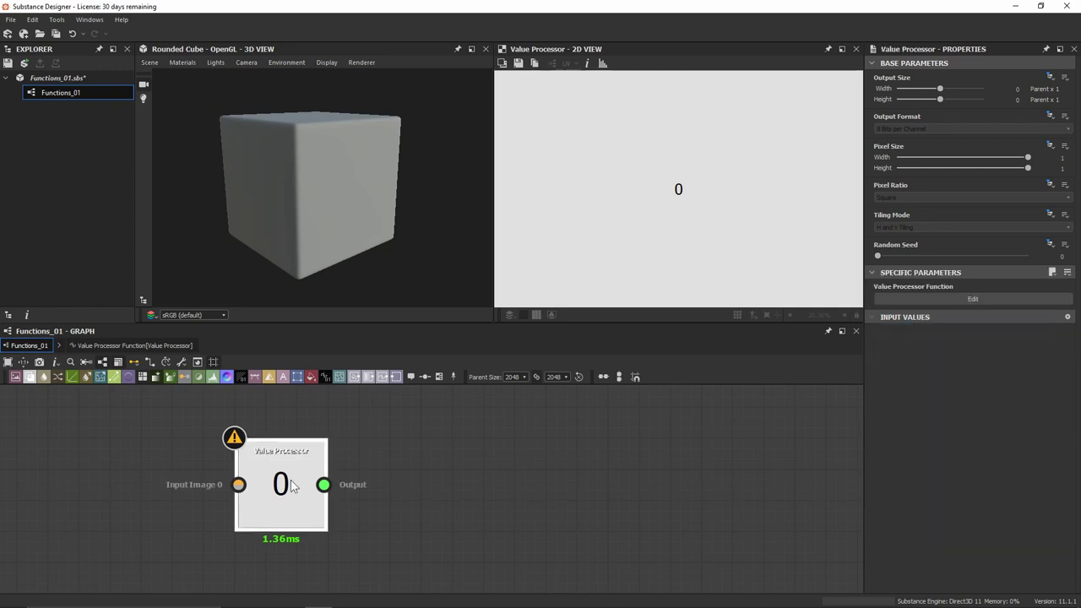
pyautogui.click(939, 301)
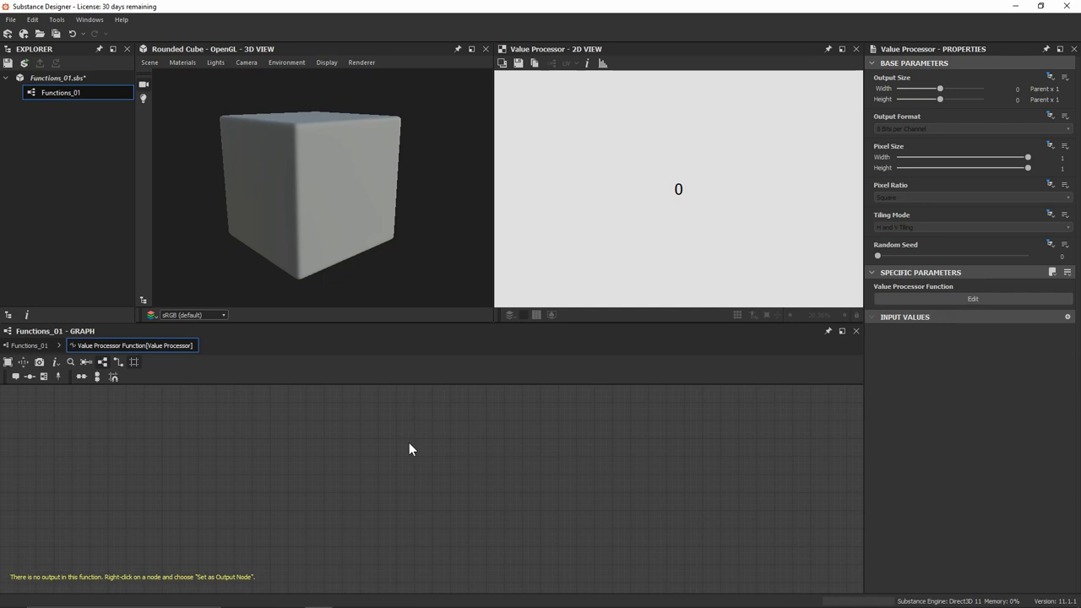
pyautogui.press('space')
pyautogui.write('get')
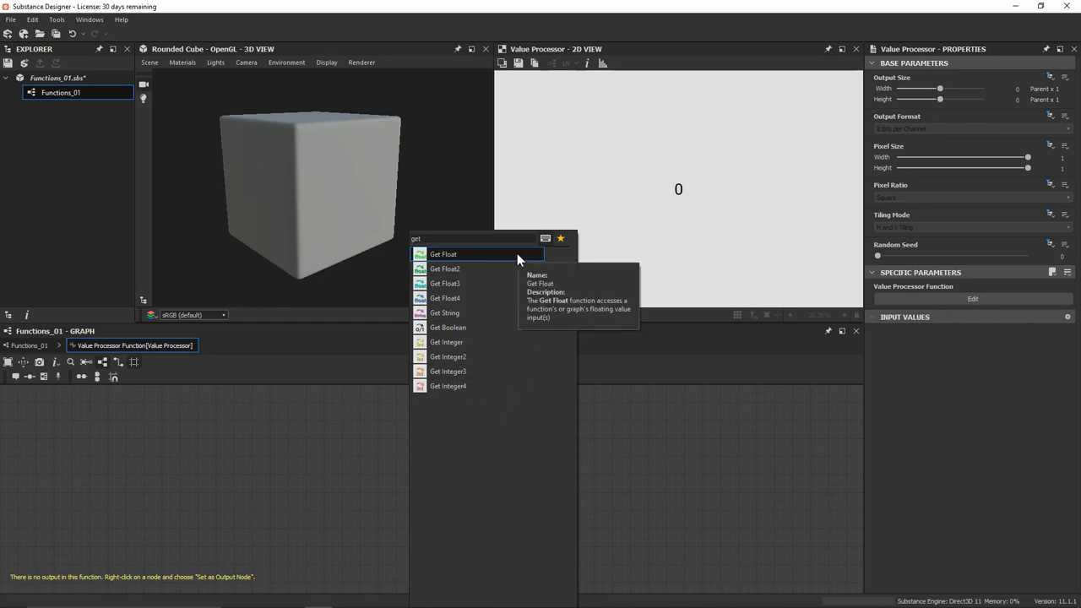
pyautogui.click(451, 254)
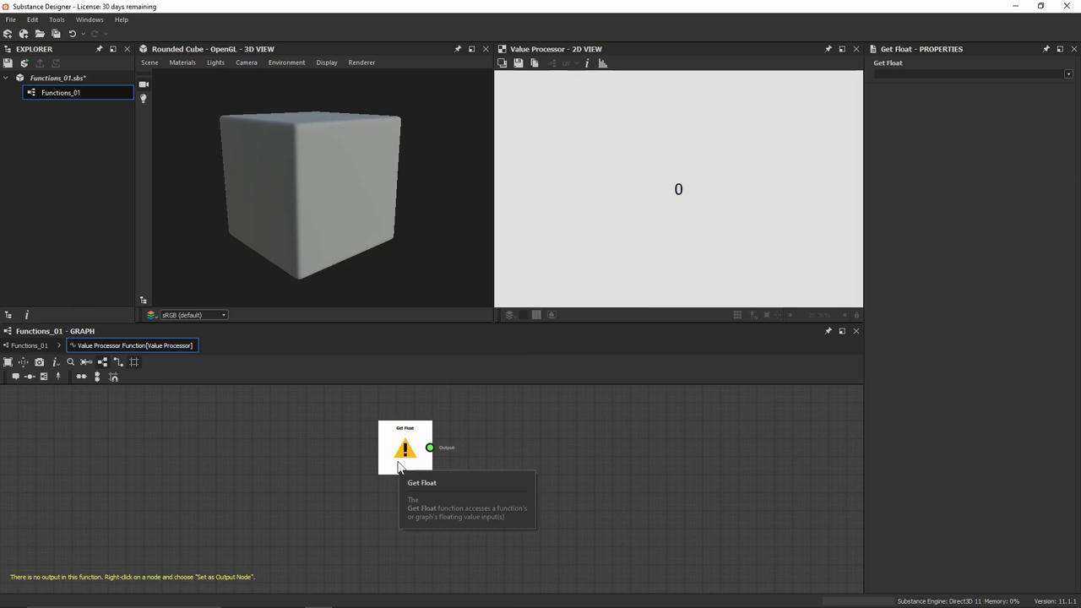
pyautogui.click(1070, 75)
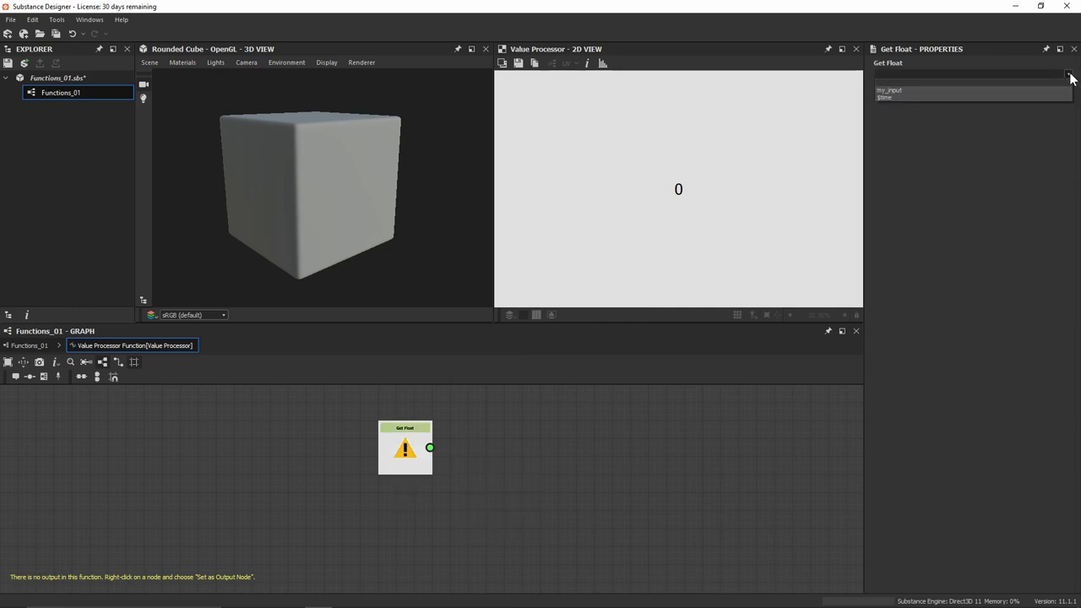
pyautogui.click(929, 90)
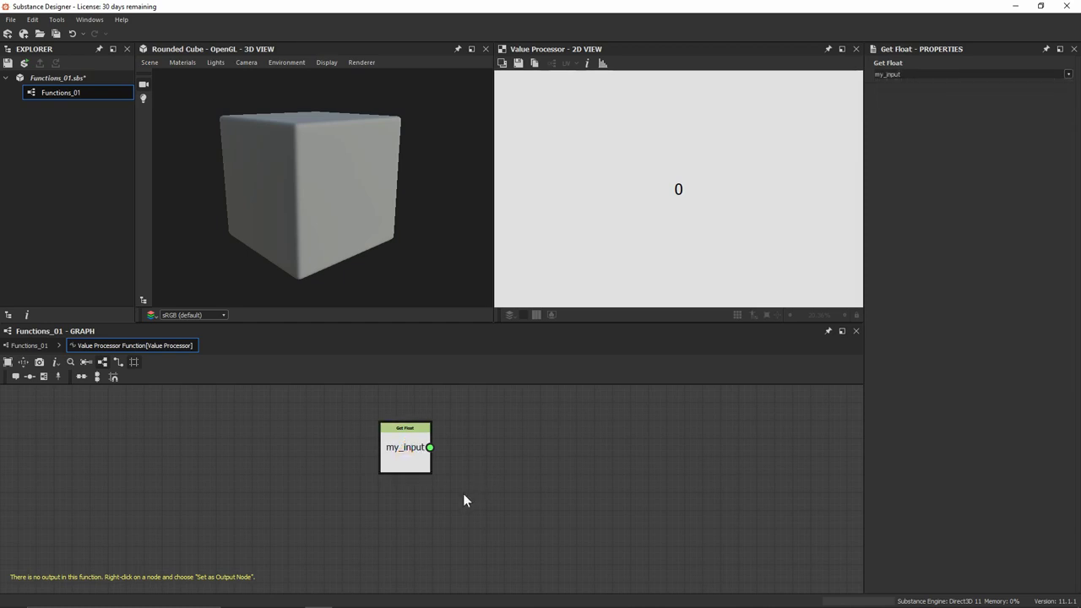
# - Add a constant Float node and place it below the Get Float node
pyautogui.press('space')
pyautogui.write('floa')
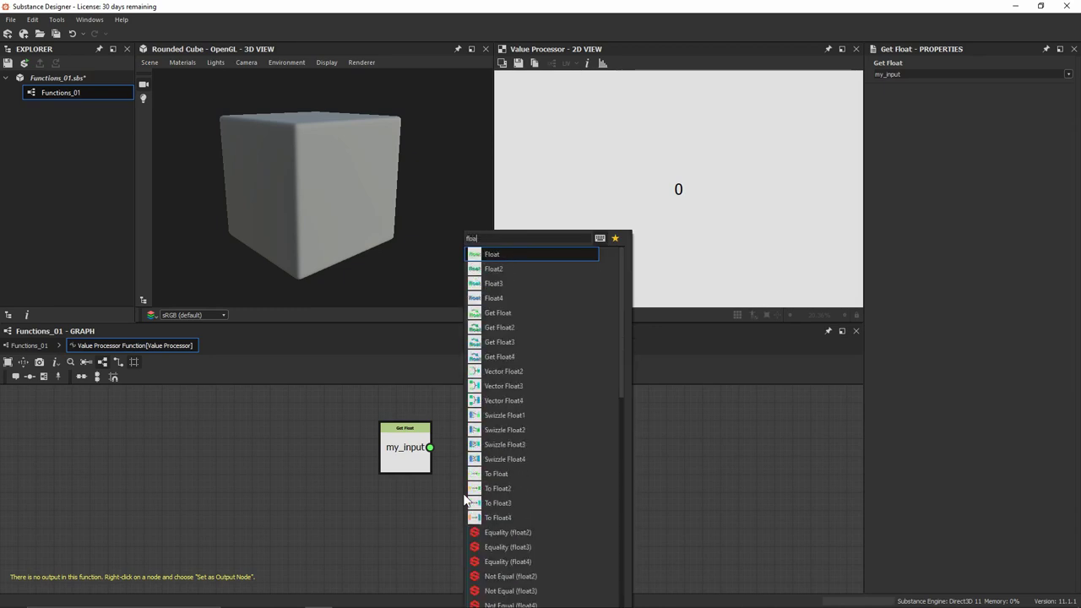
pyautogui.press('Return')
pyautogui.scroll(2, 498, 511)
pyautogui.moveTo(429, 506); pyautogui.dragTo(351, 530)
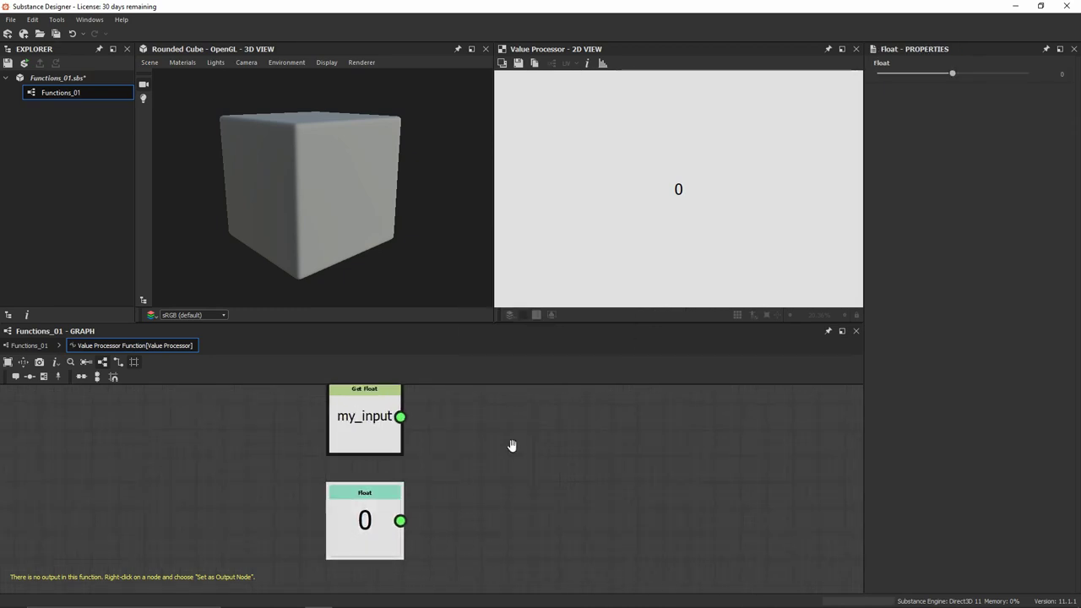
pyautogui.moveTo(512, 446); pyautogui.dragTo(455, 458, button='middle')
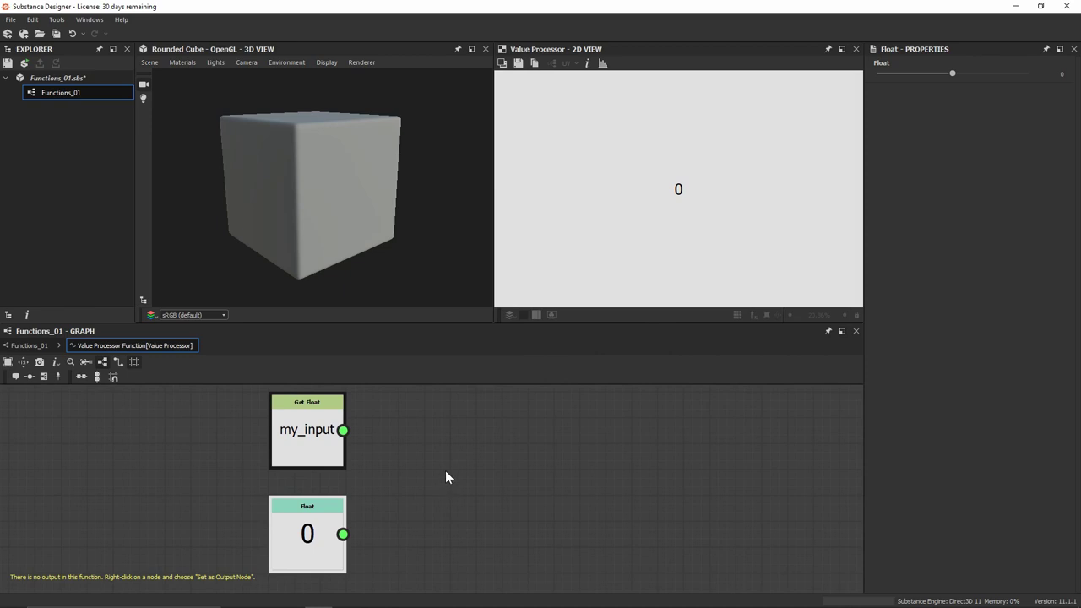
# - Insert an Add node fed by the my_input and Float nodes and set it as the function's output node
pyautogui.press('space')
pyautogui.write('add')
pyautogui.press('Return')
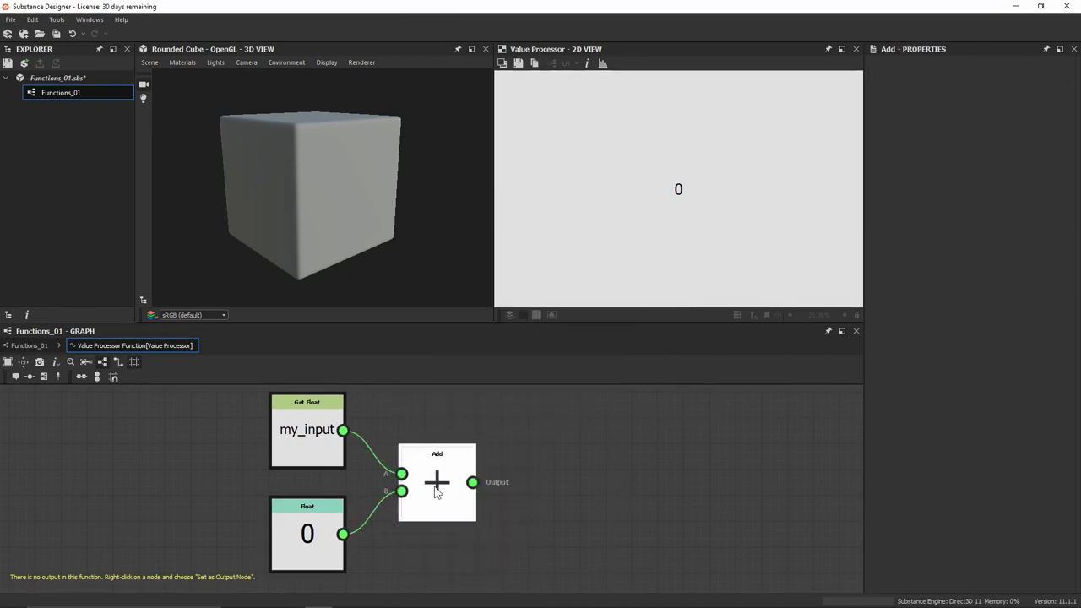
pyautogui.rightClick(435, 493)
pyautogui.click(454, 378)
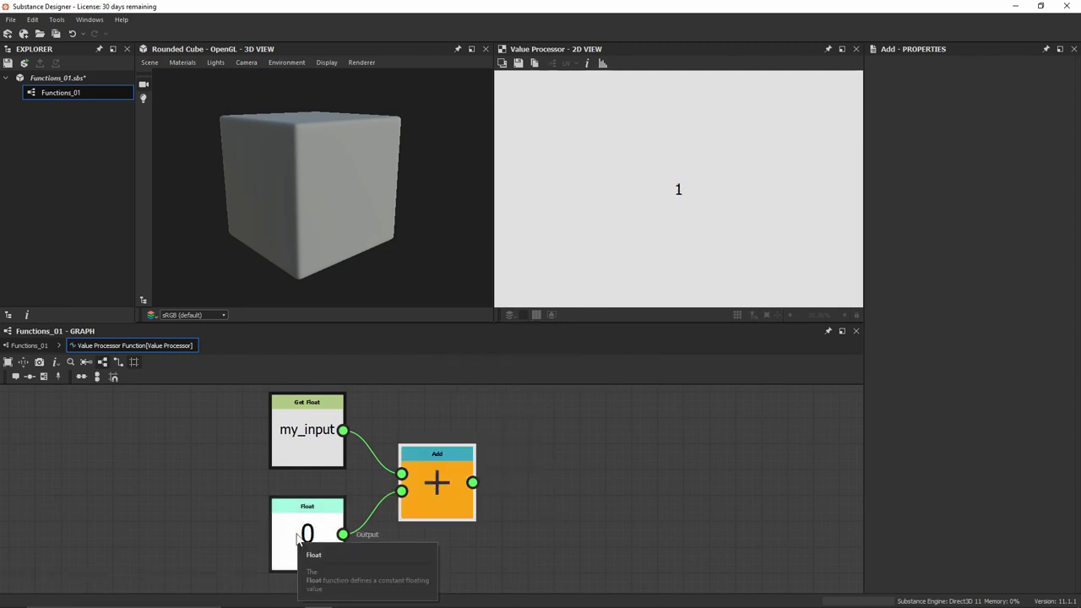
# - Set the constant Float node's value to 0.5
pyautogui.click(297, 539)
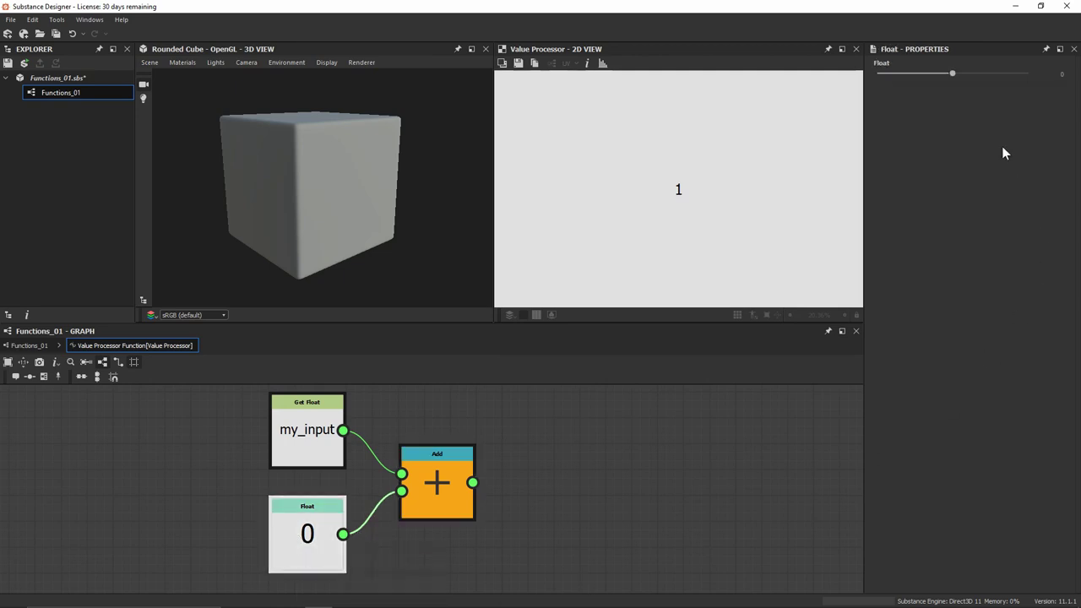
pyautogui.click(953, 73)
pyautogui.write('0.5')
pyautogui.press('Return')
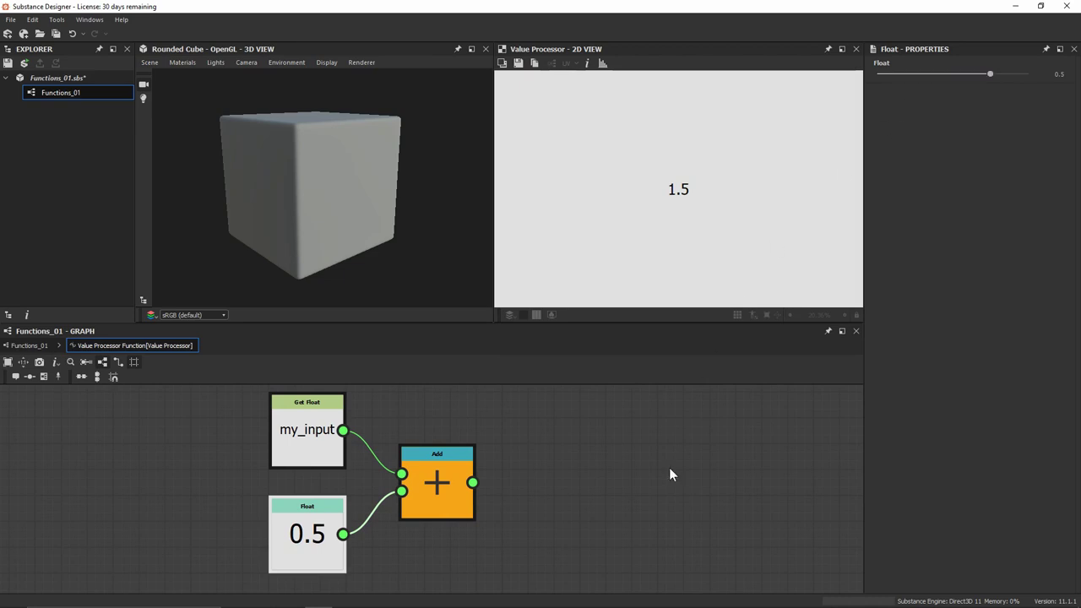
# - Set the default value of the graph's my_input parameter to 0.5 and review how the Value Processor function uses it
pyautogui.press('Escape')
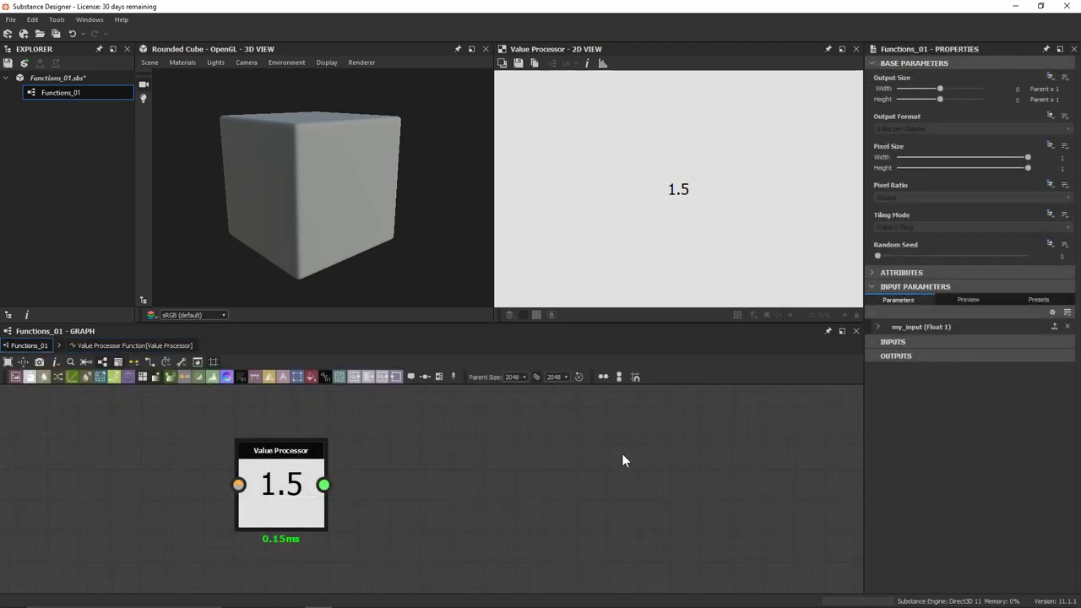
pyautogui.click(877, 327)
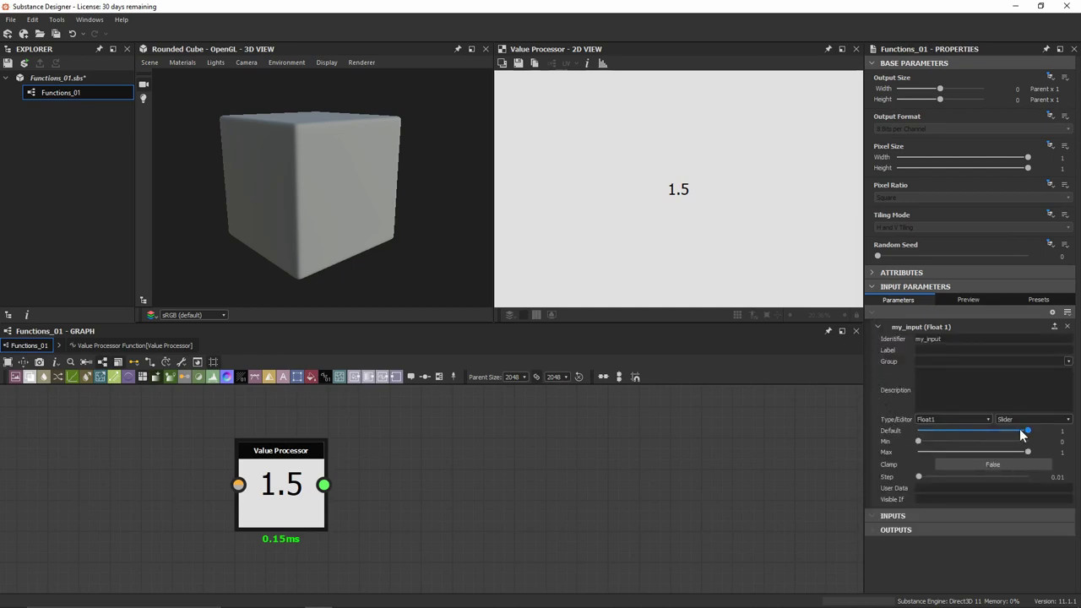
pyautogui.moveTo(1021, 429); pyautogui.dragTo(972, 416)
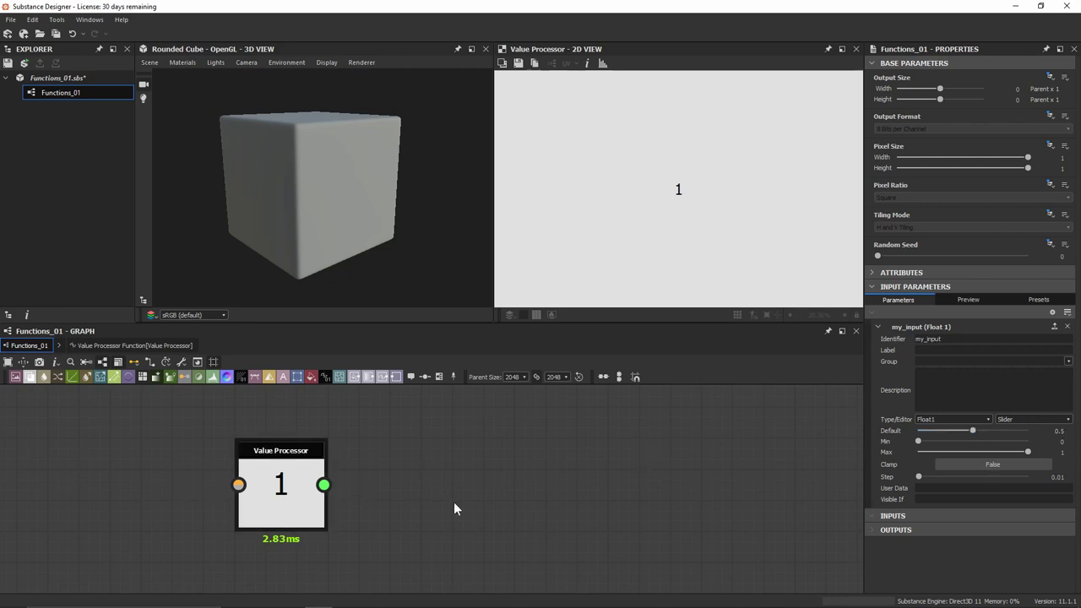
pyautogui.click(179, 348)
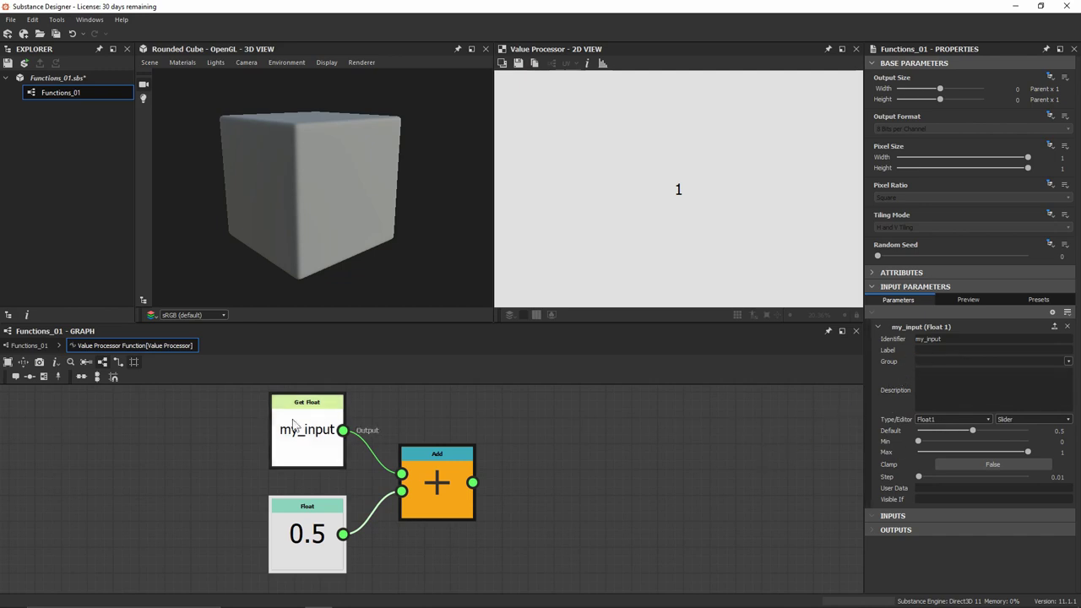
pyautogui.press('Escape')
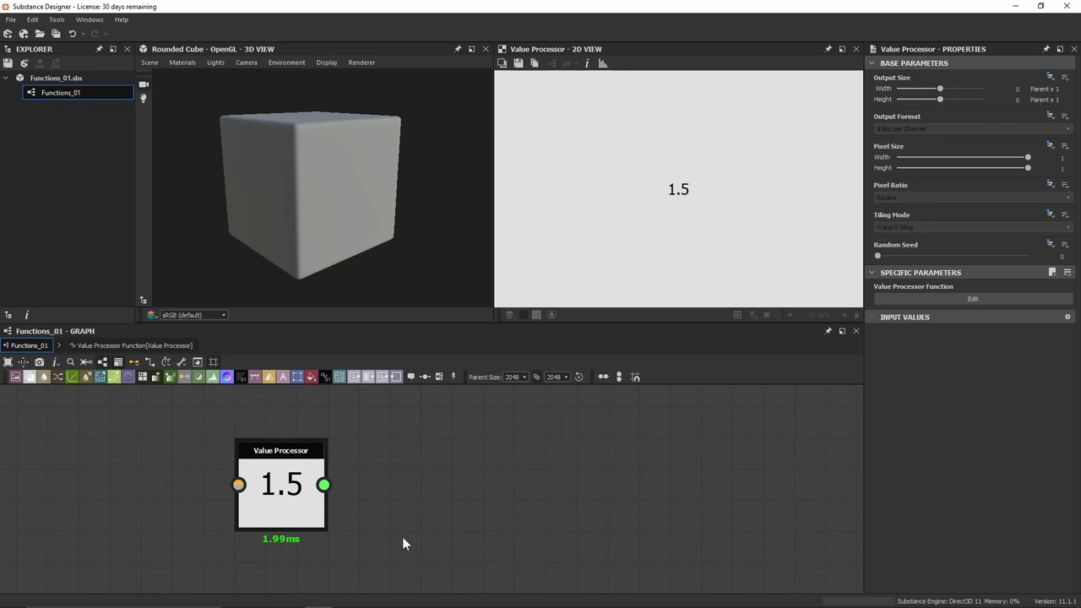
# - Add a Gaussian Noise node beside the Value Processor in the Functions_01 graph
pyautogui.press('space')
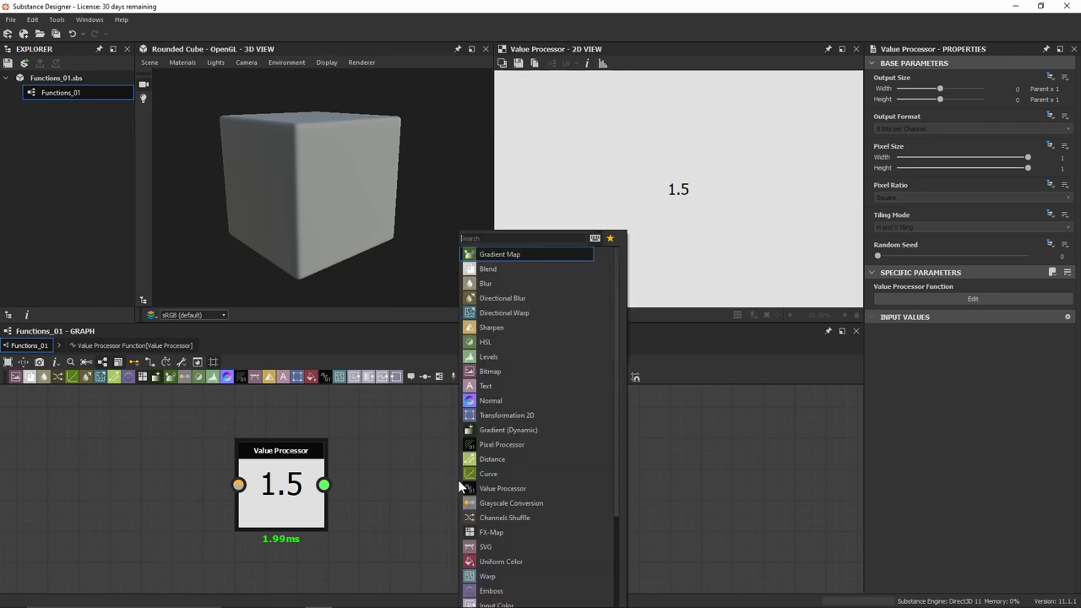
pyautogui.write('gas')
pyautogui.press('Return')
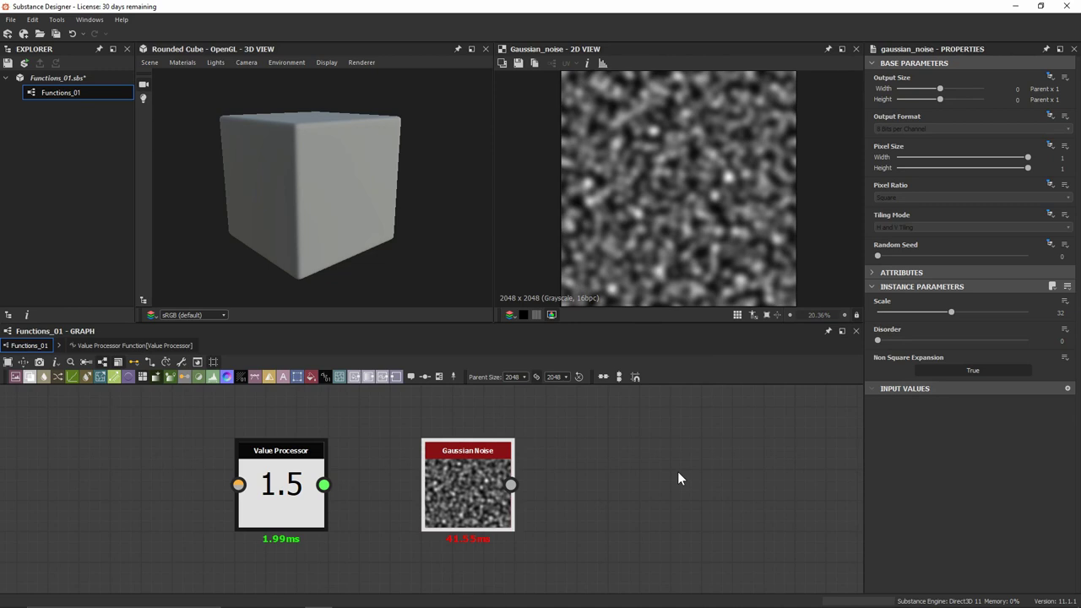
# - Add a Float1 input value to the Gaussian Noise node
pyautogui.click(386, 477)
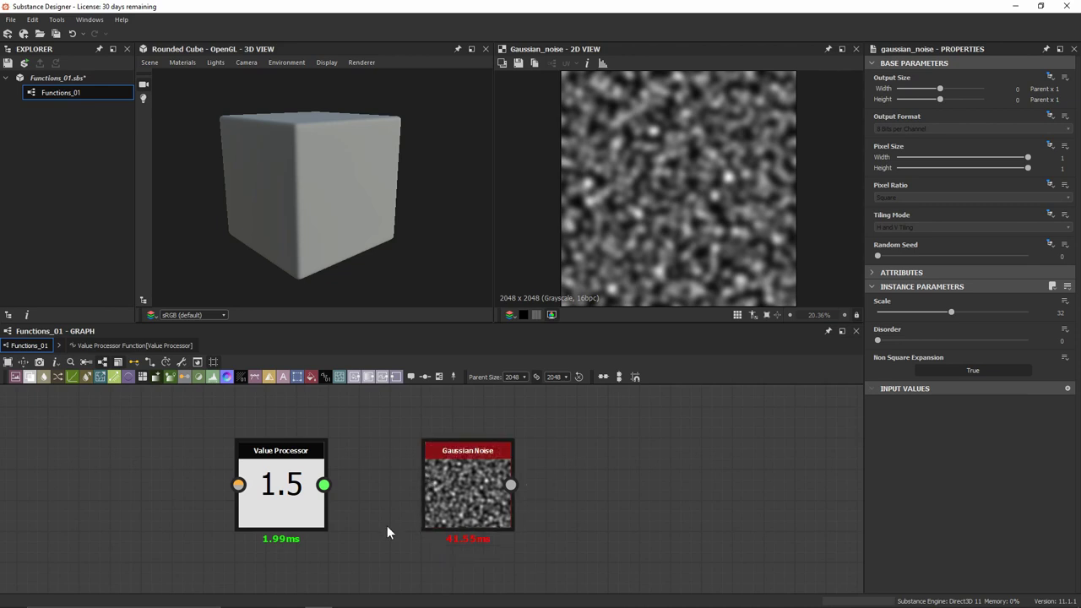
pyautogui.click(463, 485)
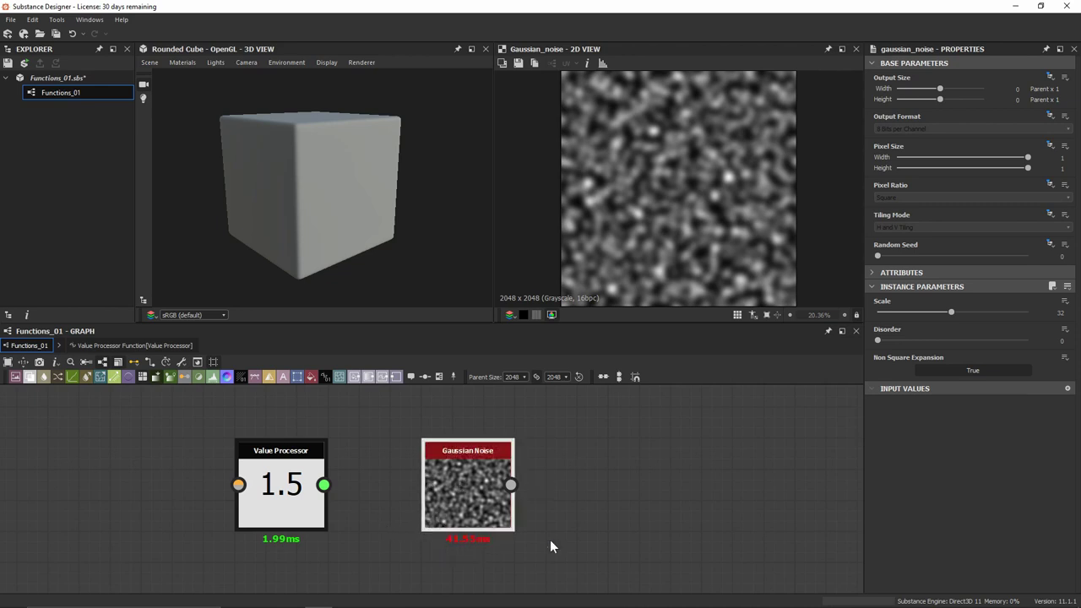
pyautogui.click(1068, 389)
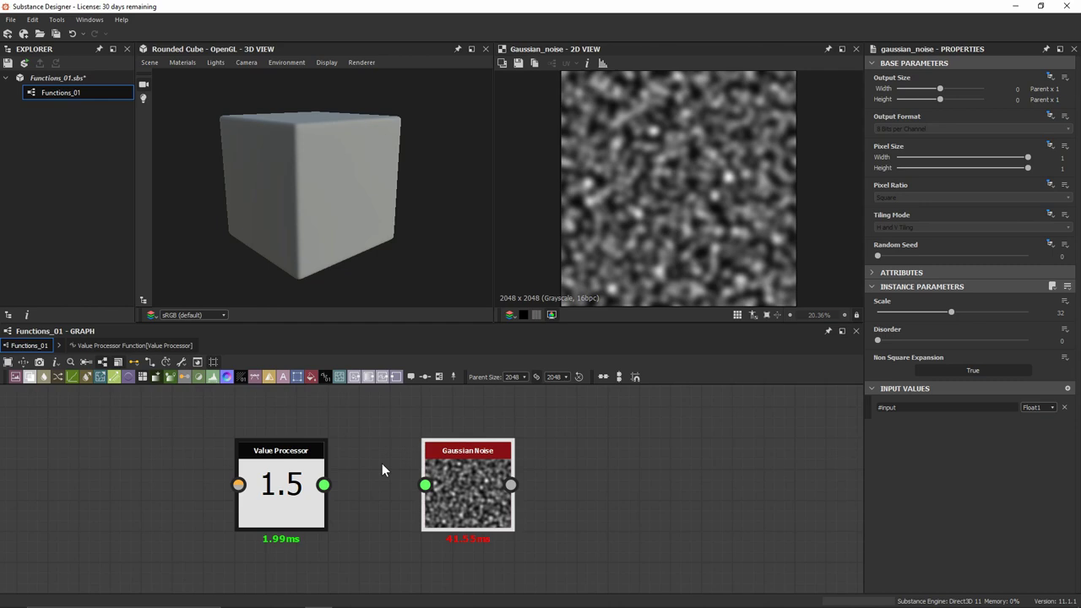
# - Connect the Value Processor's output to the Gaussian Noise node and rename its input value as disorder
pyautogui.moveTo(323, 485); pyautogui.dragTo(426, 485)
pyautogui.doubleClick(933, 407)
pyautogui.write('disorder')
pyautogui.press('Return')
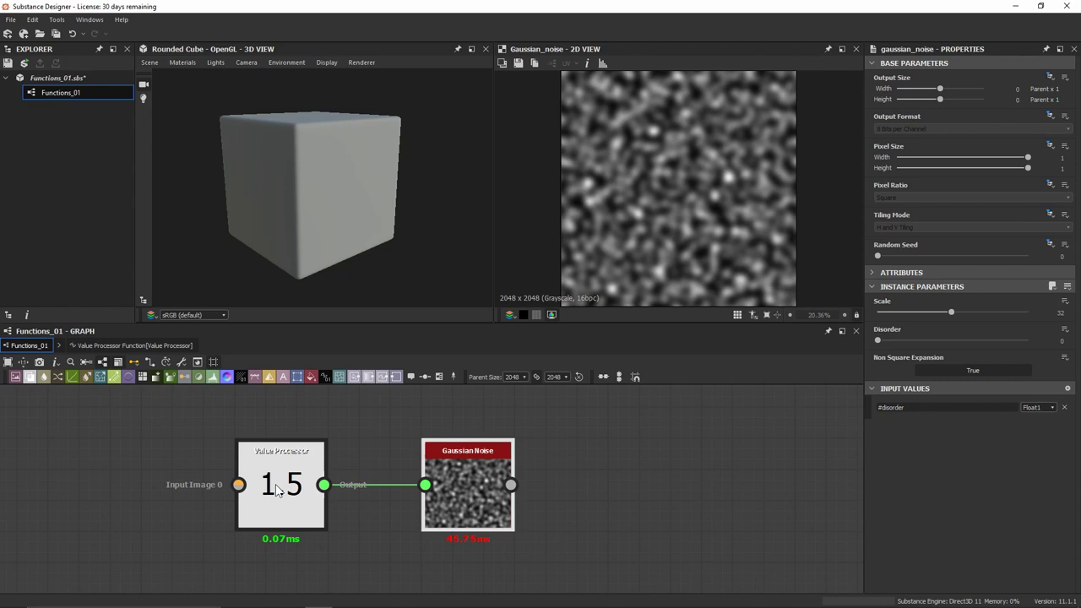
# - Keep the input value's type as Float1 and drive the Gaussian Noise's Disorder parameter with #disorder
pyautogui.click(1047, 408)
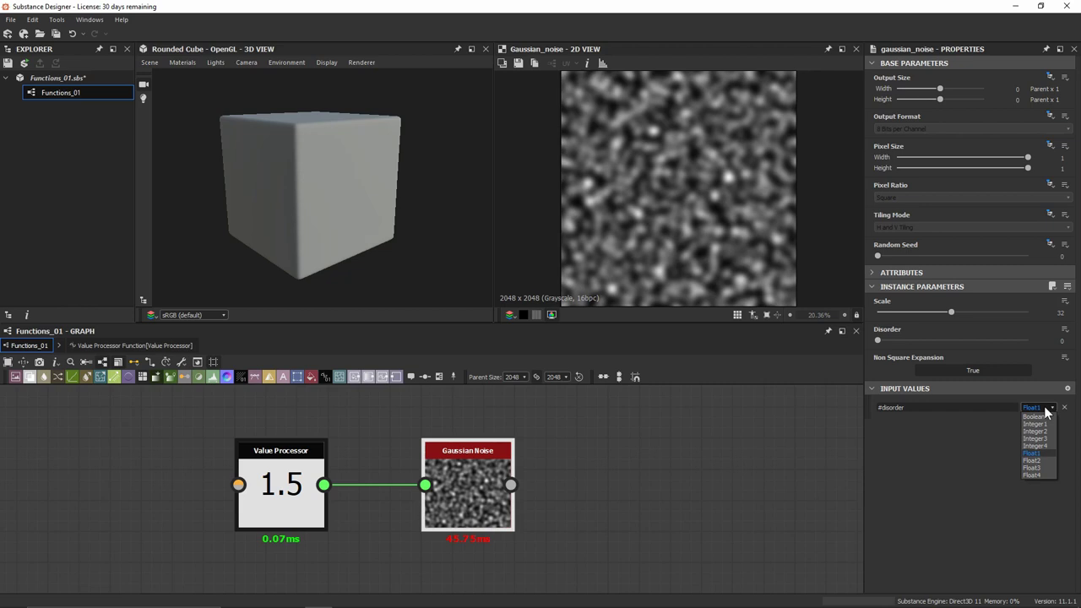
pyautogui.click(1046, 409)
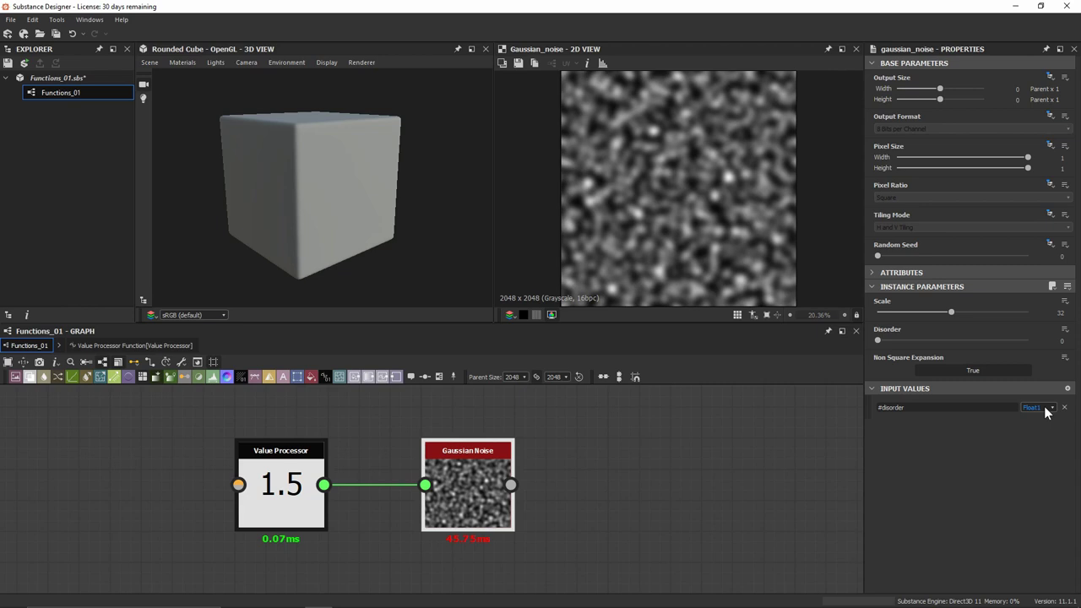
pyautogui.click(1066, 330)
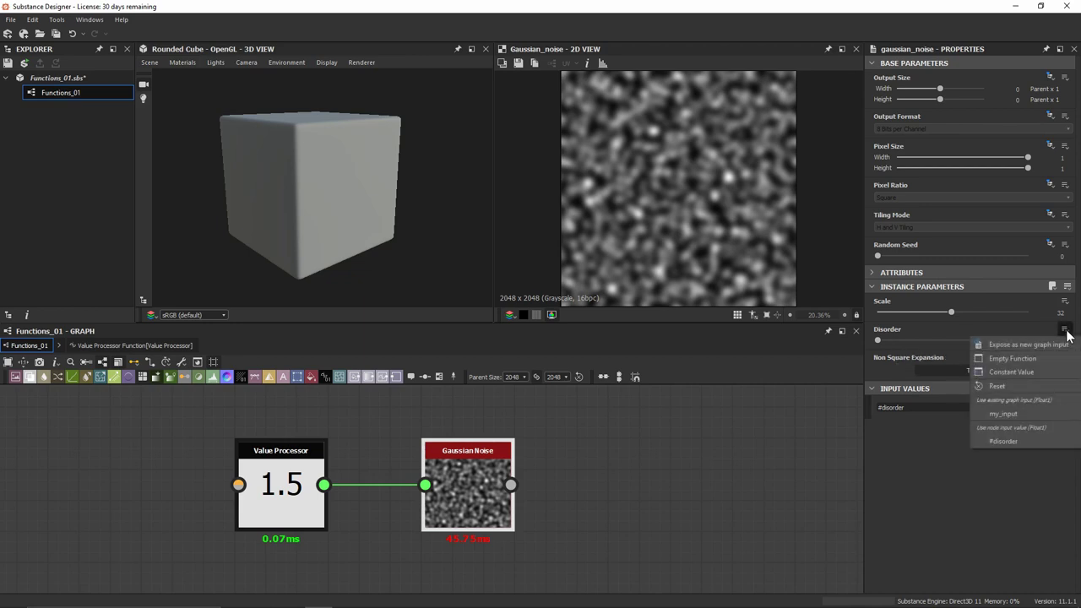
pyautogui.click(1042, 441)
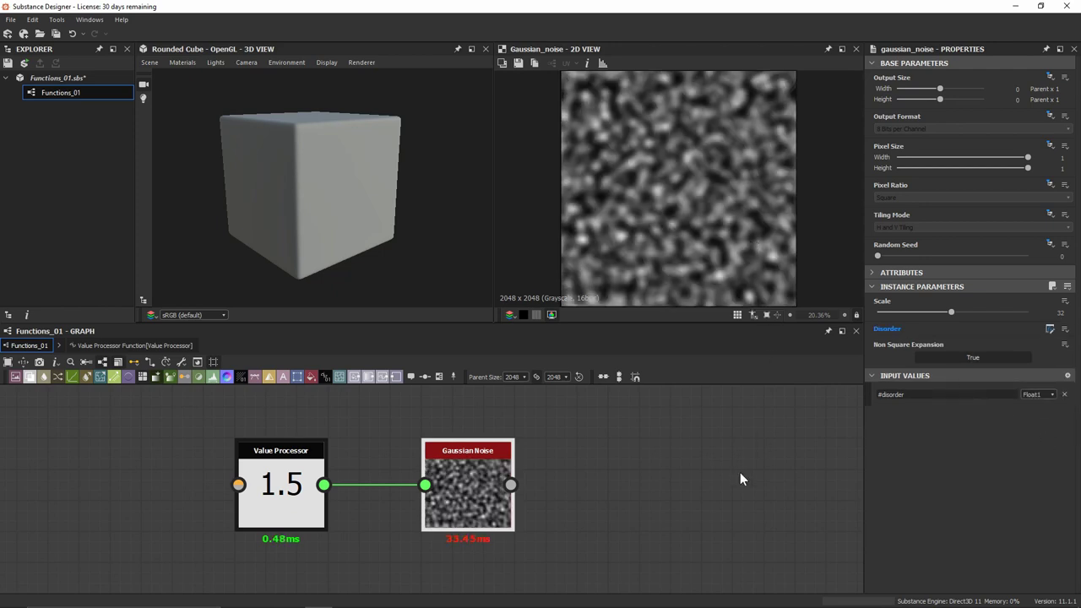
# - Preview the Functions_01 graph's input parameters and vary my_input, starting at 0.49, to test its effect on the noise
pyautogui.click(672, 443)
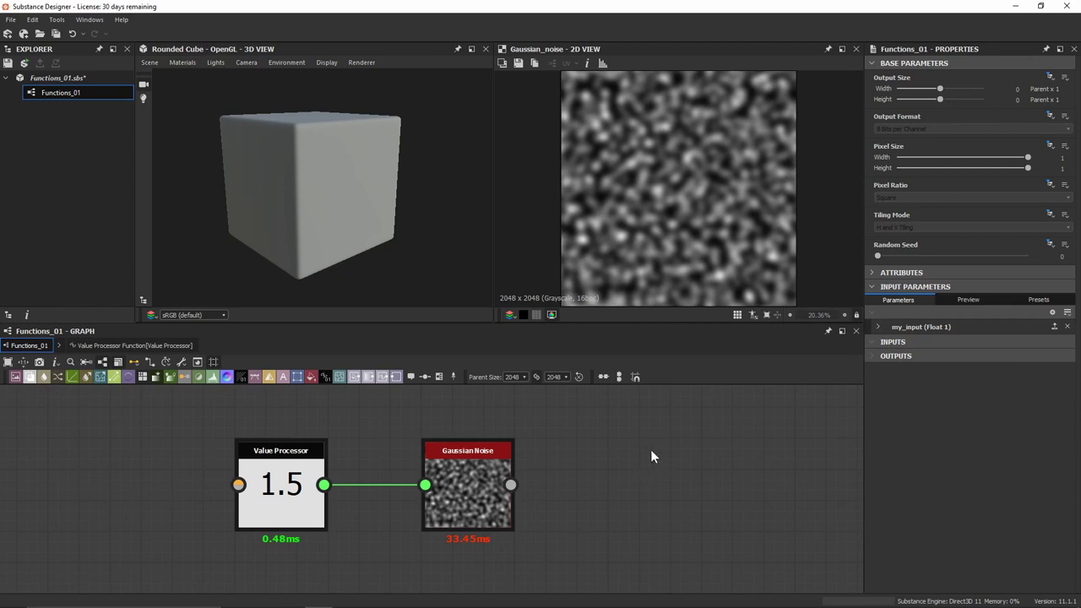
pyautogui.click(968, 300)
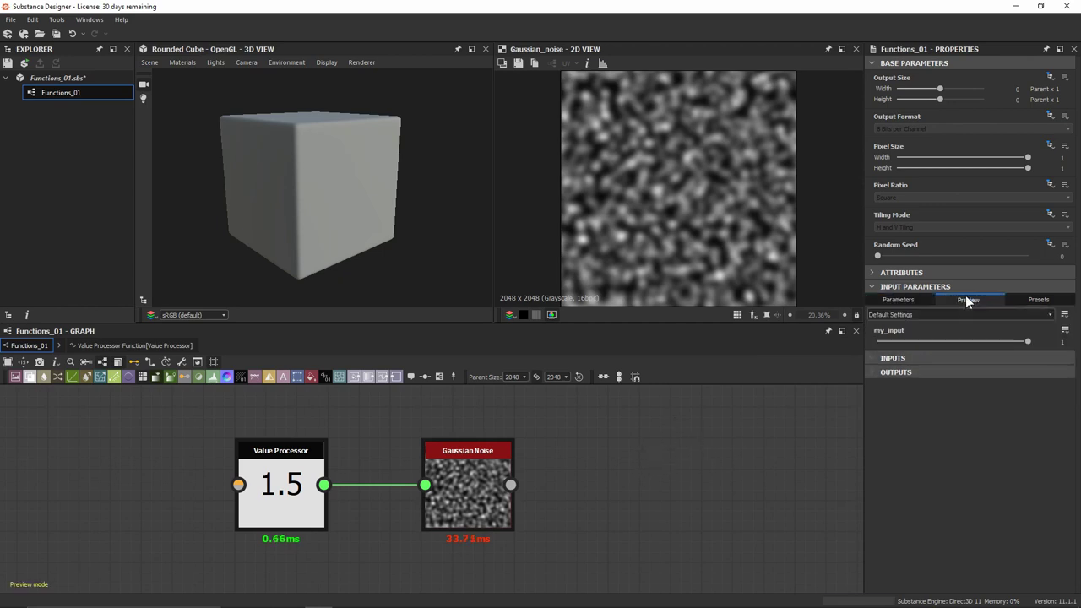
pyautogui.moveTo(1026, 339); pyautogui.dragTo(951, 336)
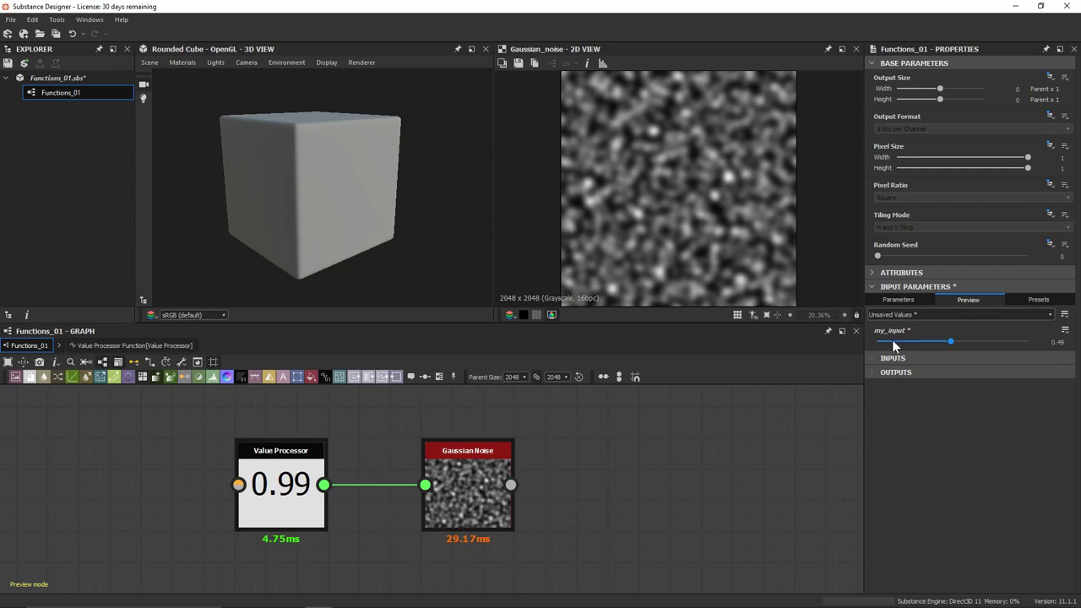
pyautogui.moveTo(950, 341); pyautogui.dragTo(916, 341)
pyautogui.moveTo(894, 342); pyautogui.dragTo(926, 345)
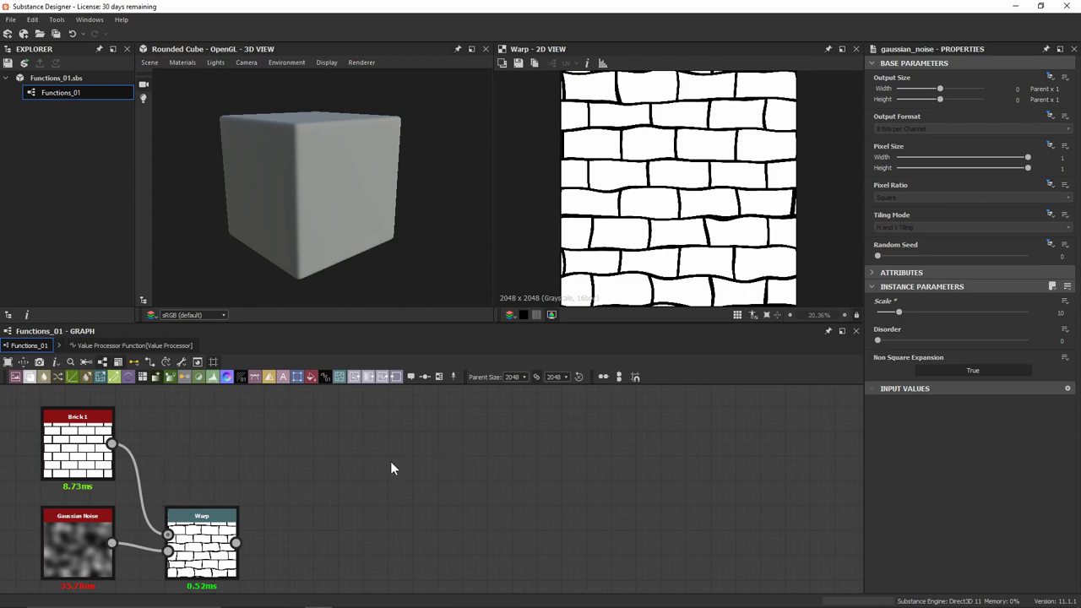
# - Raise the Scale of the Gaussian Noise feeding the Warp to 51 and inspect the Brick 1 node
pyautogui.click(62, 544)
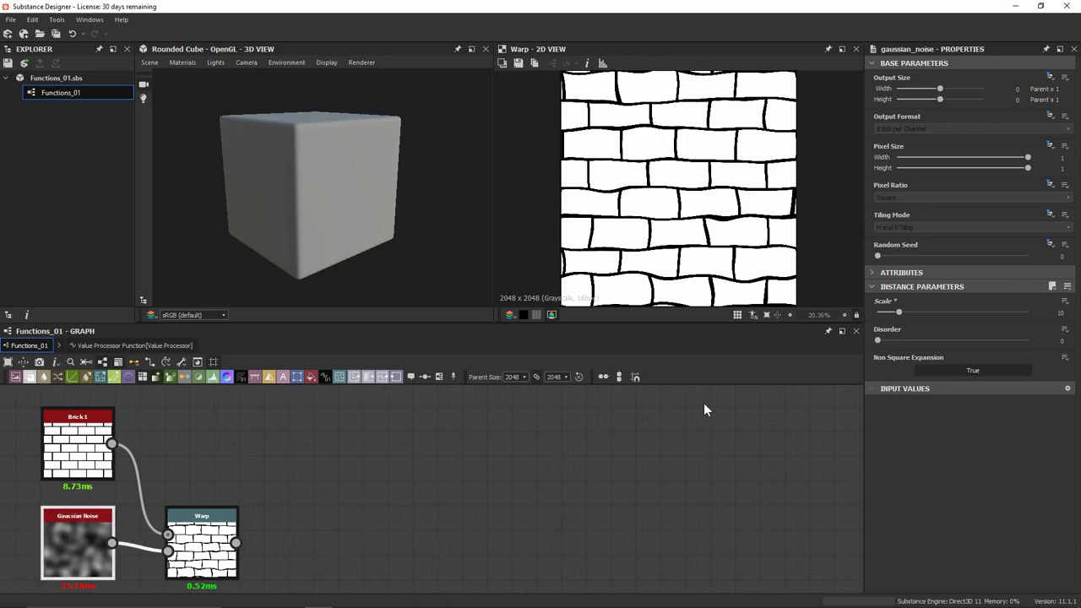
pyautogui.moveTo(899, 312); pyautogui.dragTo(998, 311)
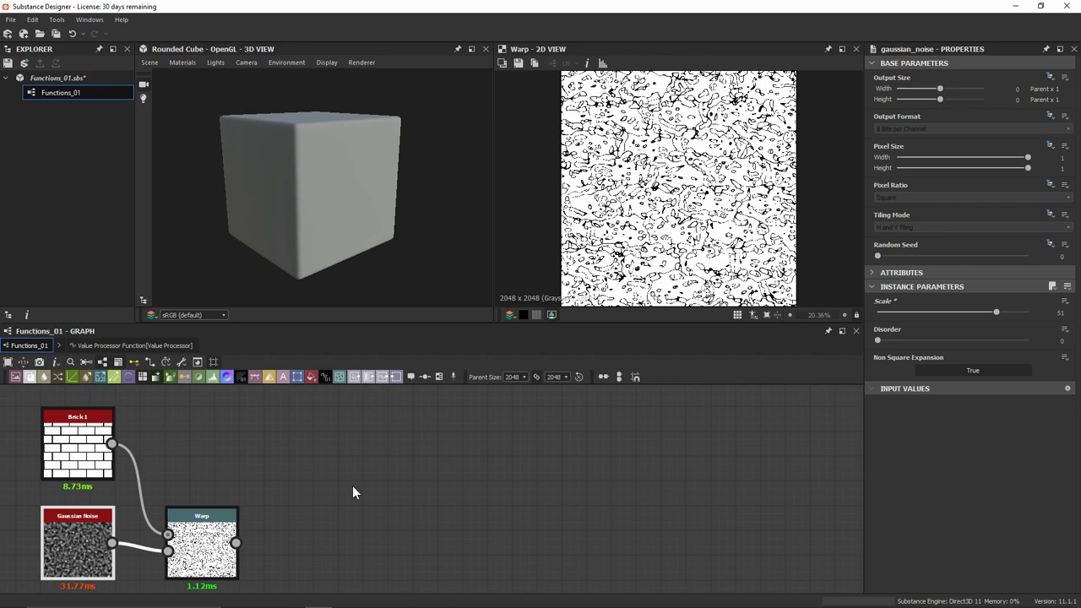
pyautogui.doubleClick(84, 447)
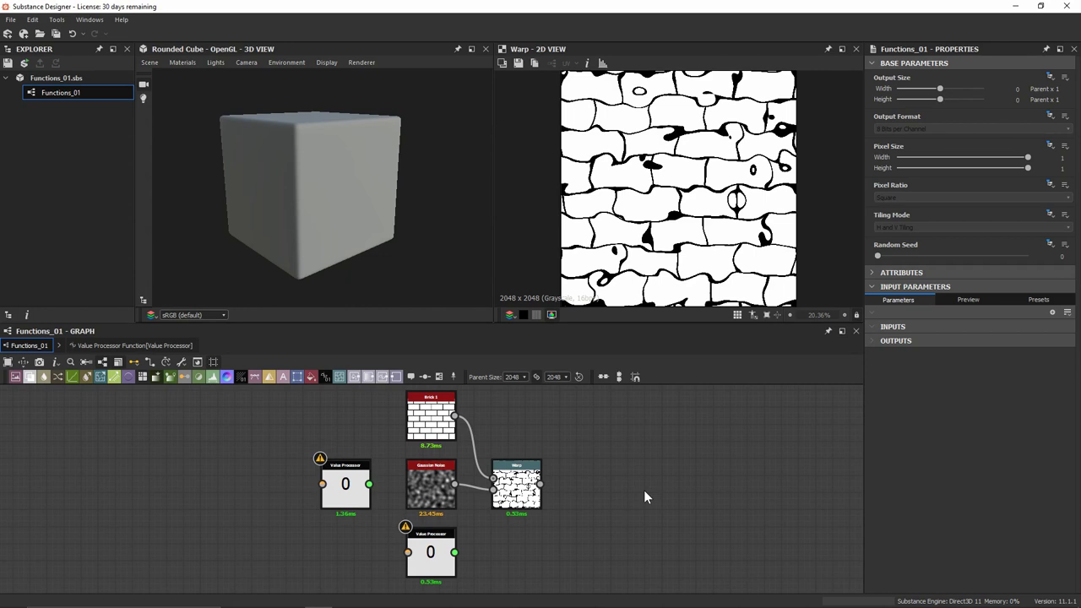
# - Add a Float1 input parameter to the graph with identifier my_distortion and label Distortion
pyautogui.click(1052, 312)
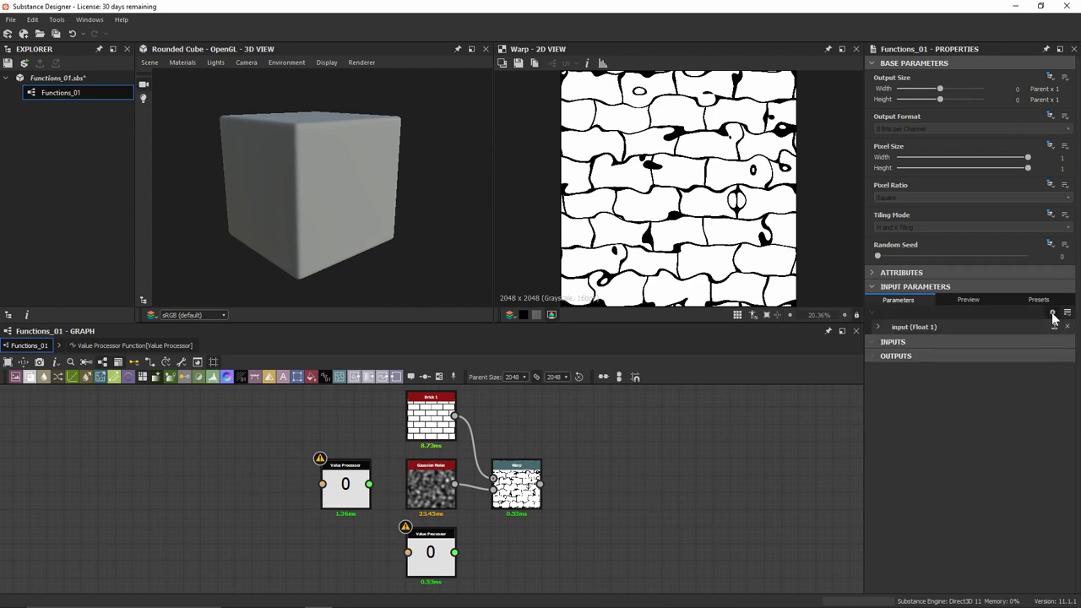
pyautogui.click(877, 327)
pyautogui.doubleClick(928, 339)
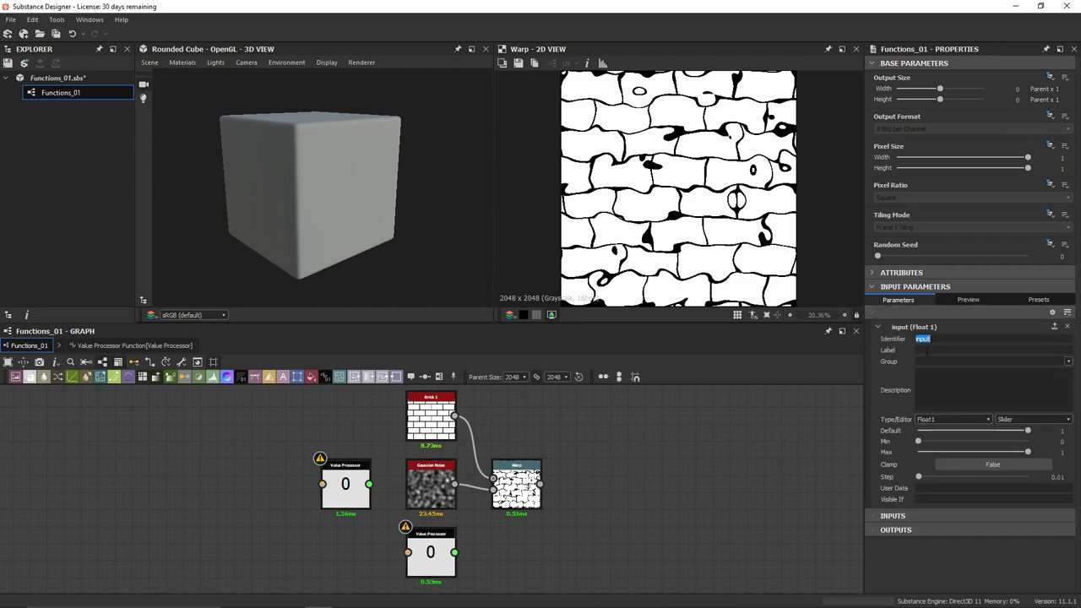
pyautogui.write('my_distortion')
pyautogui.press('Tab')
pyautogui.write('Distortion')
pyautogui.press('Return')
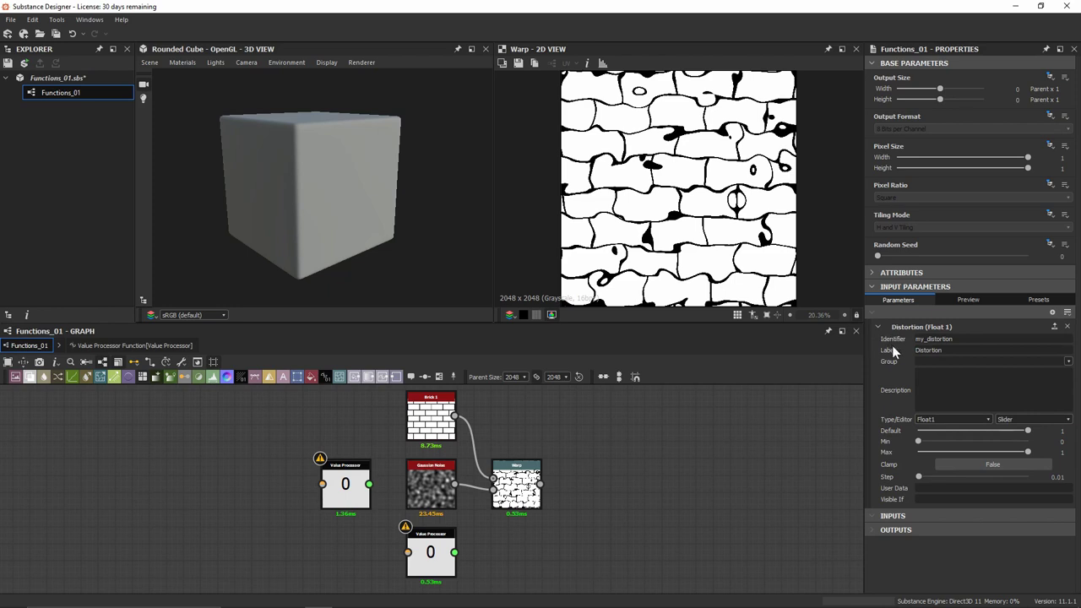
# - Preview the Distortion parameter, try its default value at the minimum and undo that change
pyautogui.click(958, 301)
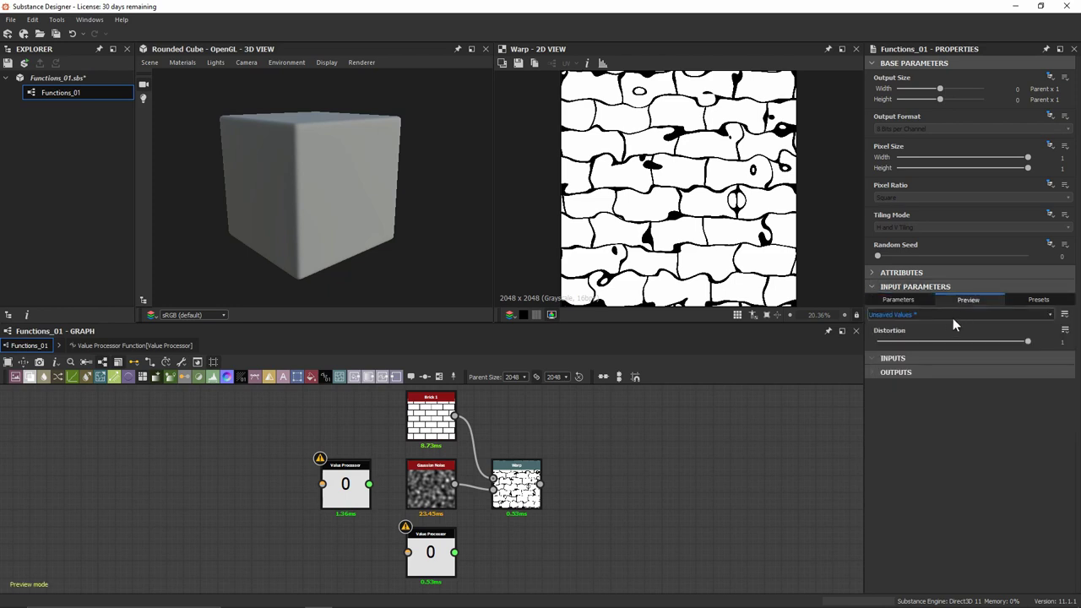
pyautogui.click(895, 300)
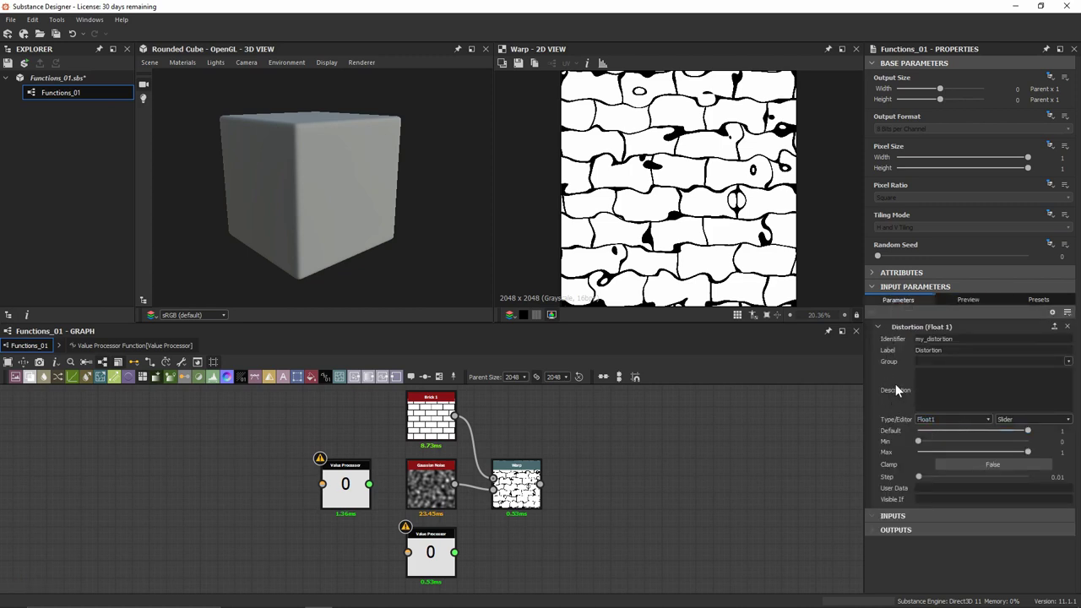
pyautogui.moveTo(1027, 431); pyautogui.dragTo(917, 431)
pyautogui.hotkey('ctrl', 'z')
# - Lower the Gaussian Noise's Scale to try values of 0 and 1 on the warped bricks
pyautogui.click(440, 486)
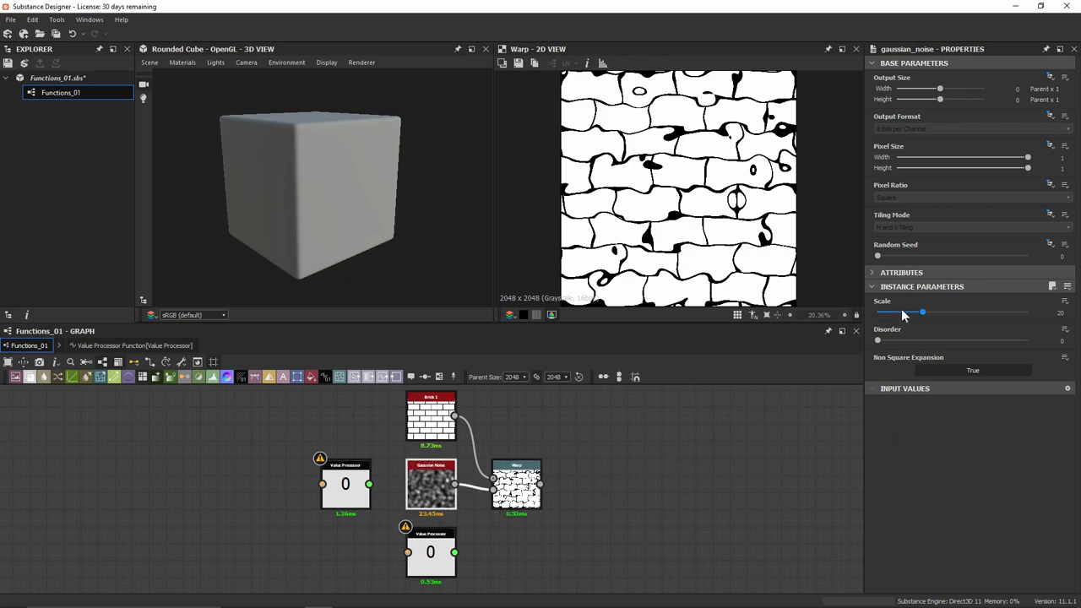
pyautogui.moveTo(901, 311); pyautogui.dragTo(874, 312)
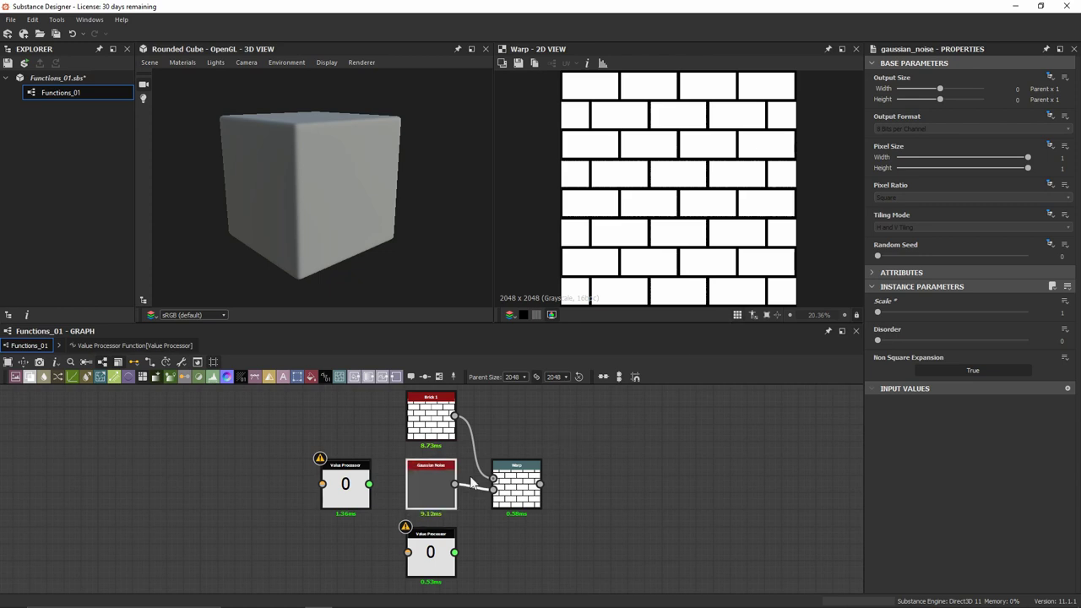
pyautogui.click(893, 313)
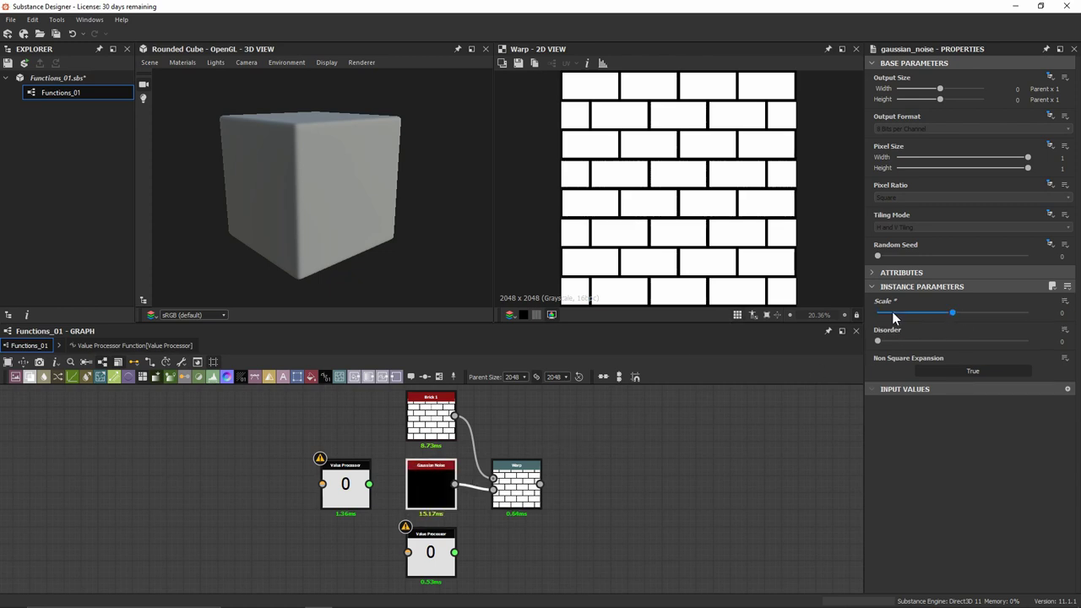
pyautogui.click(952, 315)
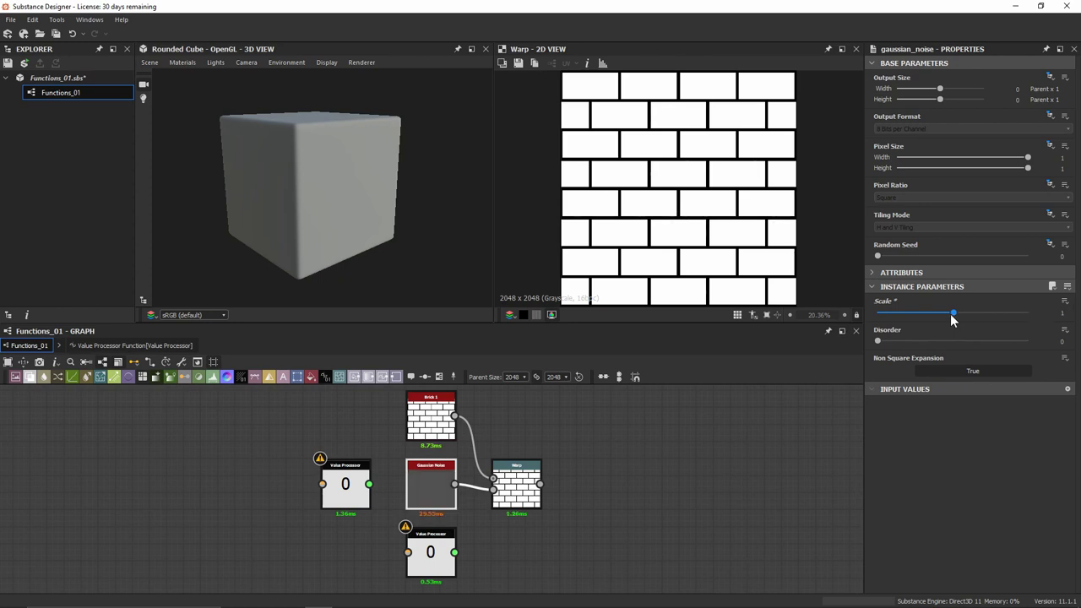
# - Display the Gaussian Noise in the 2D view and raise its Scale to 4 and finally 32
pyautogui.doubleClick(425, 483)
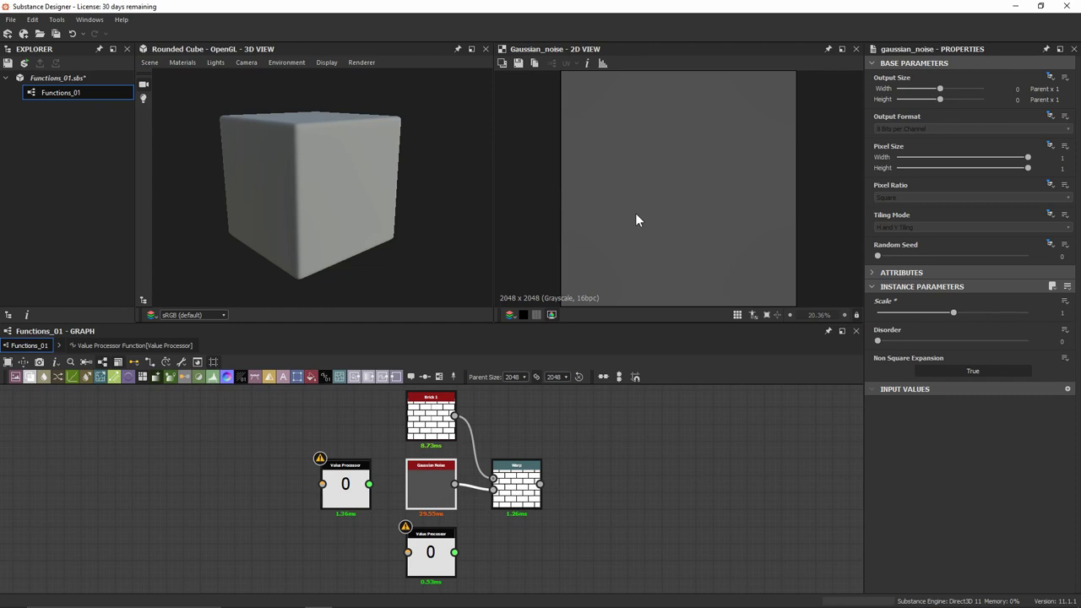
pyautogui.moveTo(954, 312); pyautogui.dragTo(957, 313)
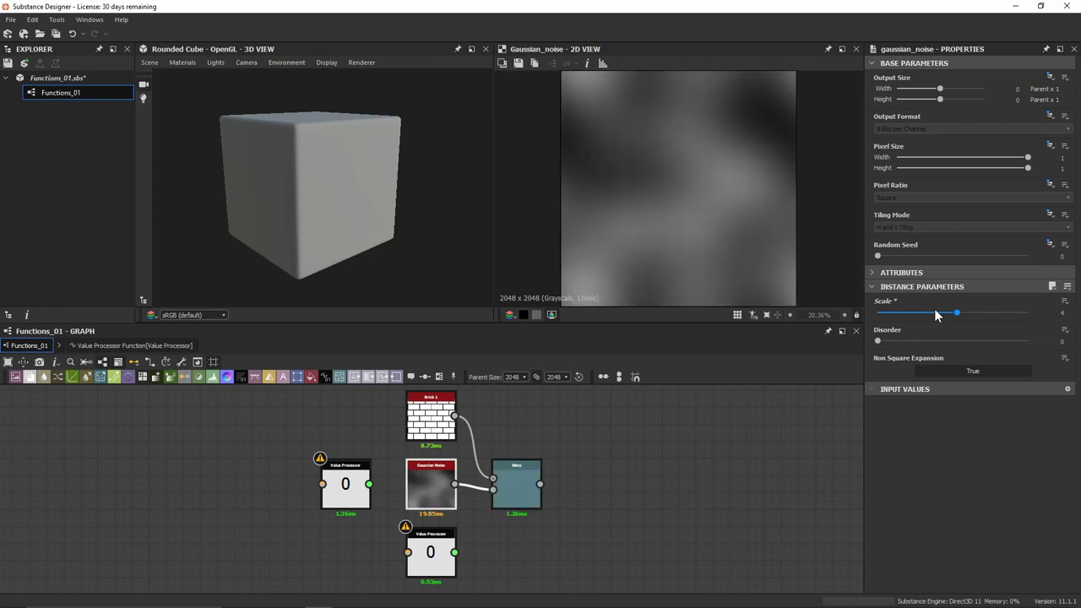
pyautogui.doubleClick(957, 314)
pyautogui.write('32')
pyautogui.press('Return')
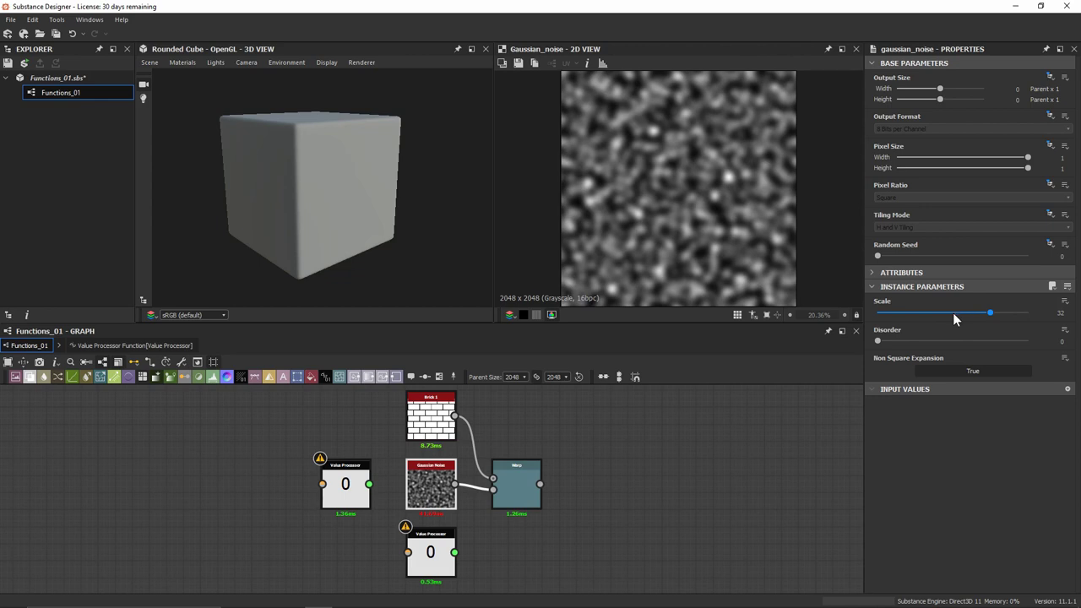
# - Edit the function of the Value Processor beside the Gaussian Noise and set its Get Float node to my_distortion
pyautogui.click(344, 486)
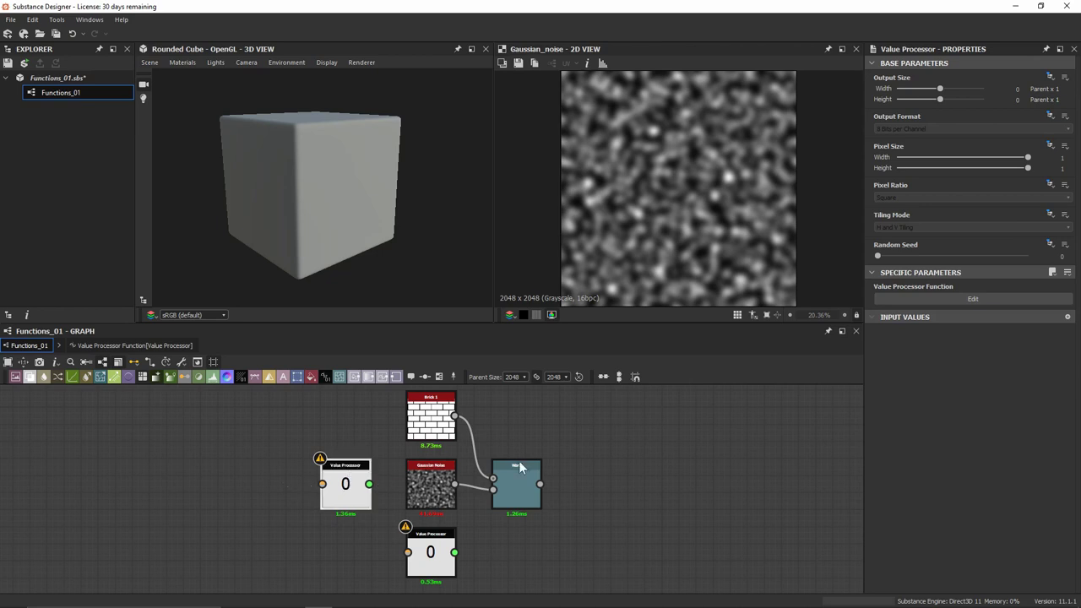
pyautogui.click(941, 299)
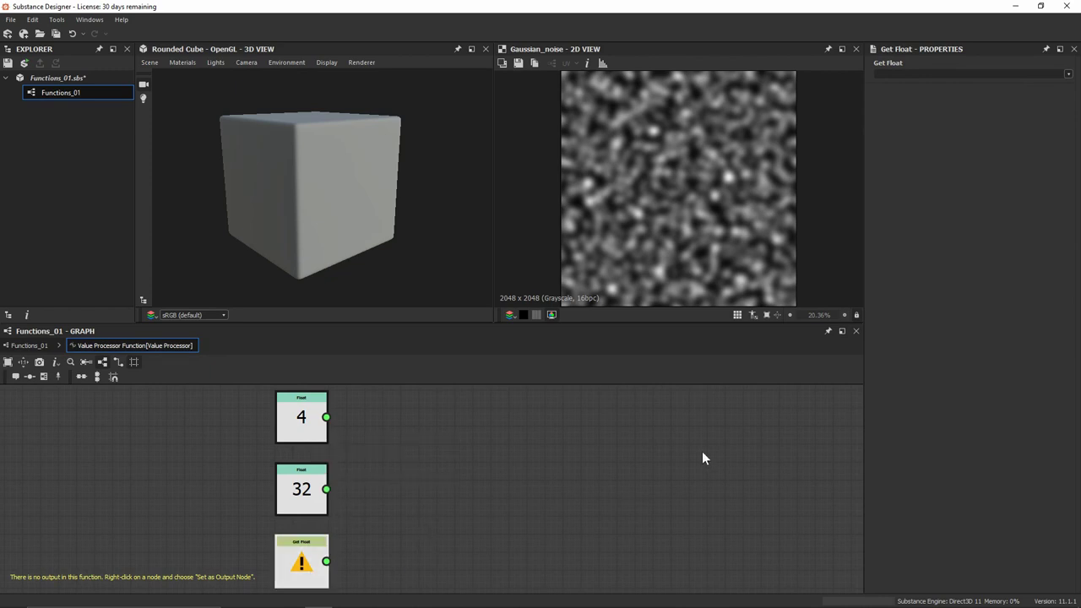
pyautogui.click(1068, 74)
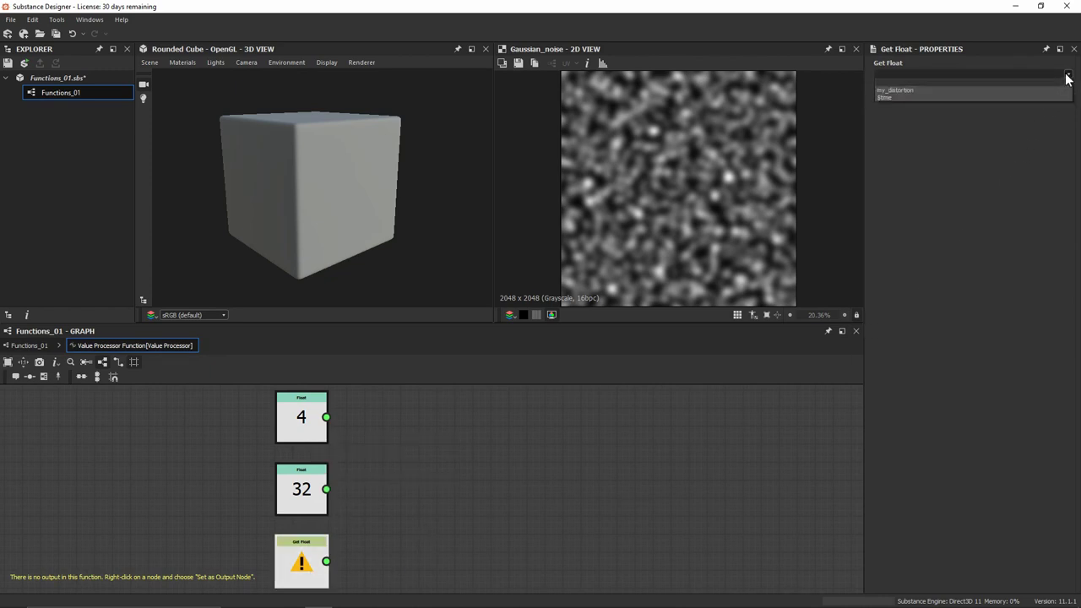
pyautogui.click(904, 90)
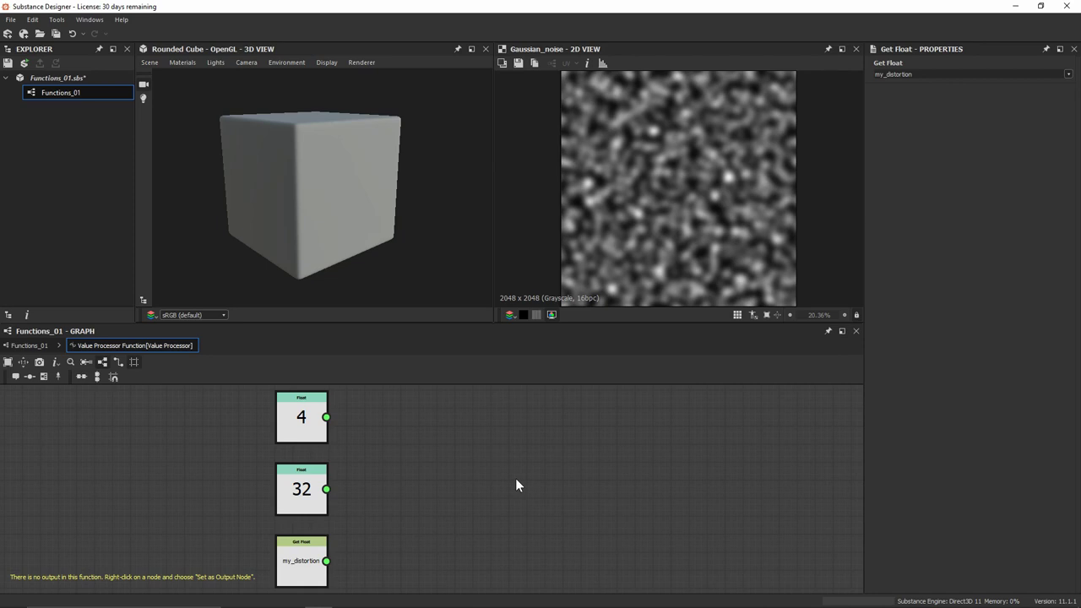
# - Add a Linear Interpolation node to the function and align it with the Float node of value 32
pyautogui.click(421, 475)
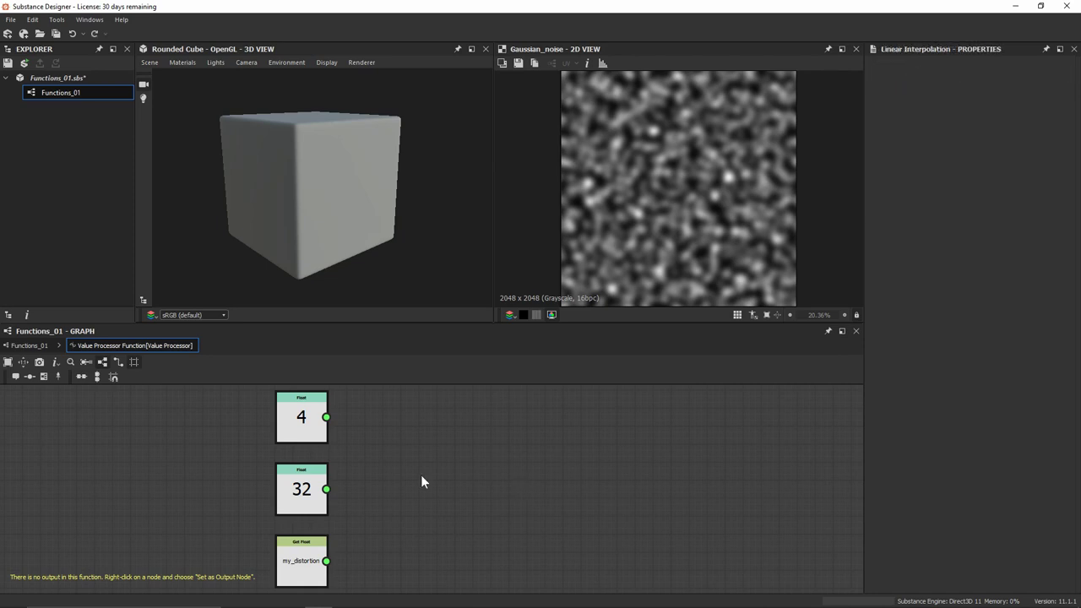
pyautogui.rightClick(423, 481)
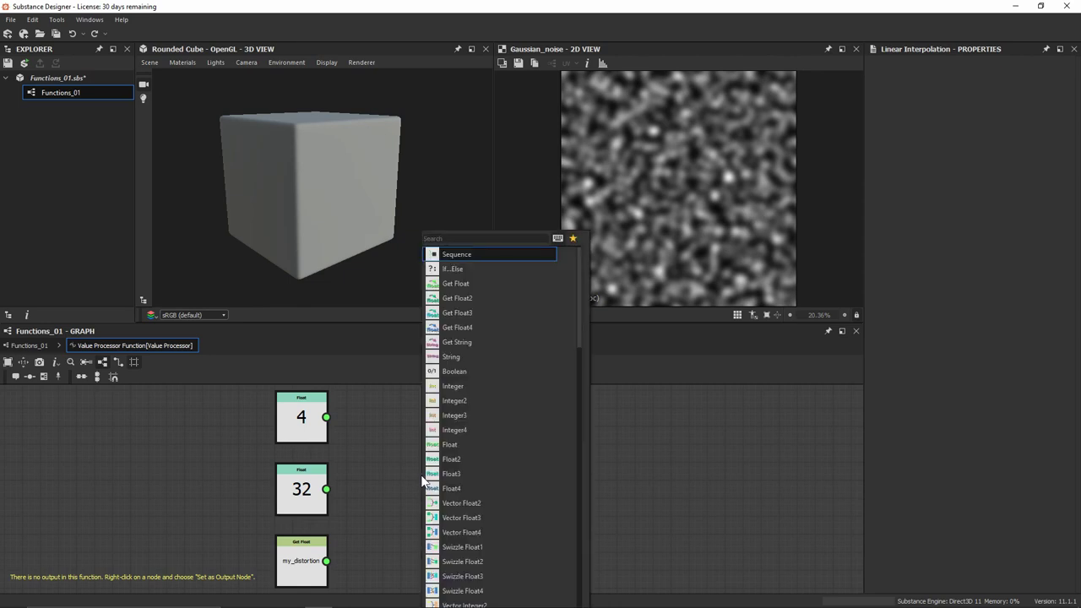
pyautogui.write('lerp')
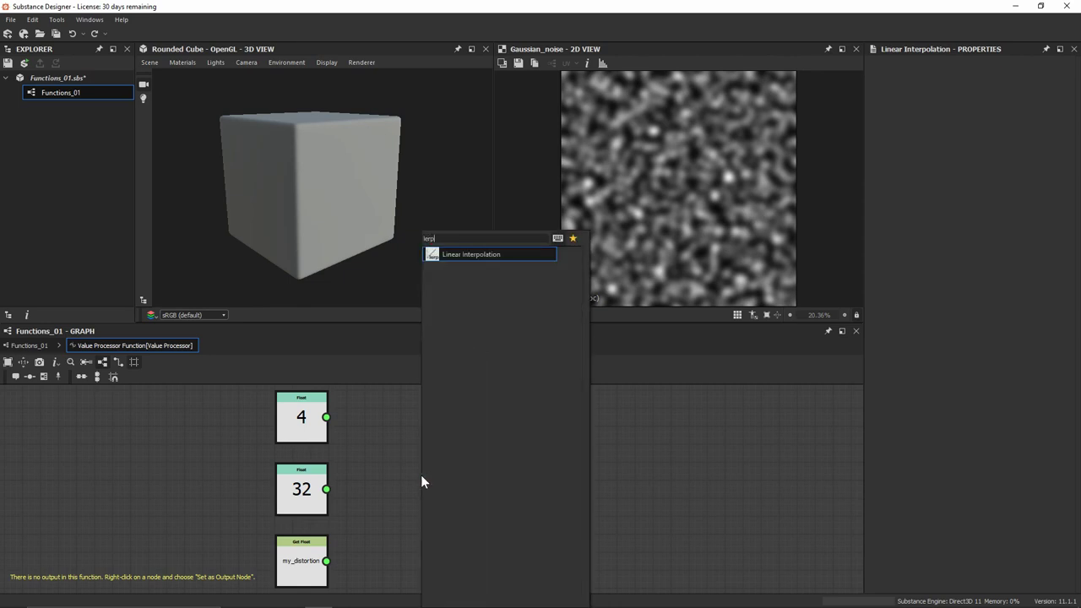
pyautogui.click(481, 256)
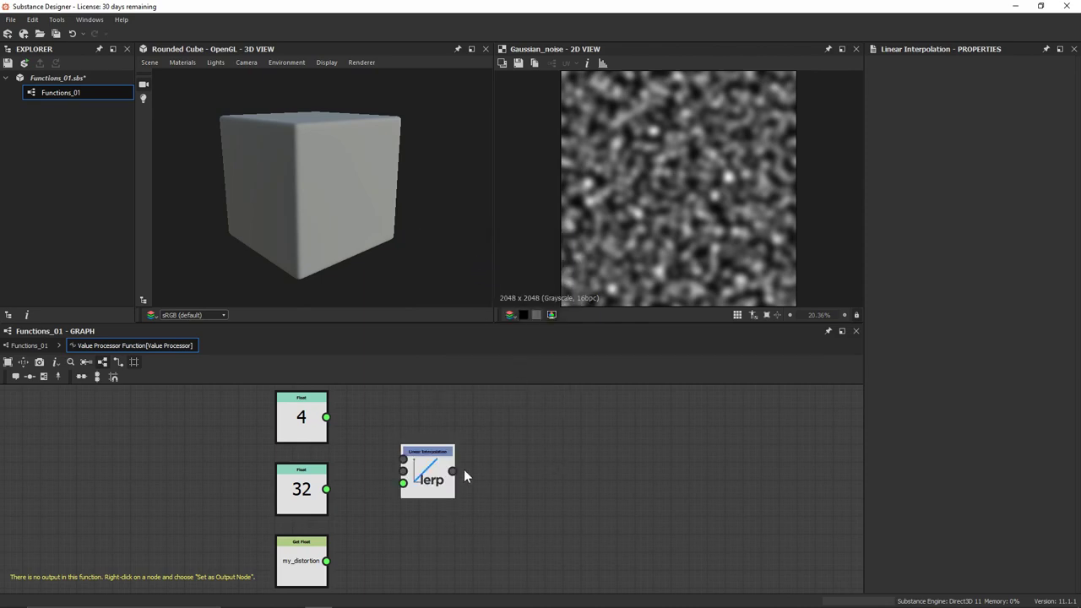
pyautogui.moveTo(434, 471); pyautogui.dragTo(433, 488)
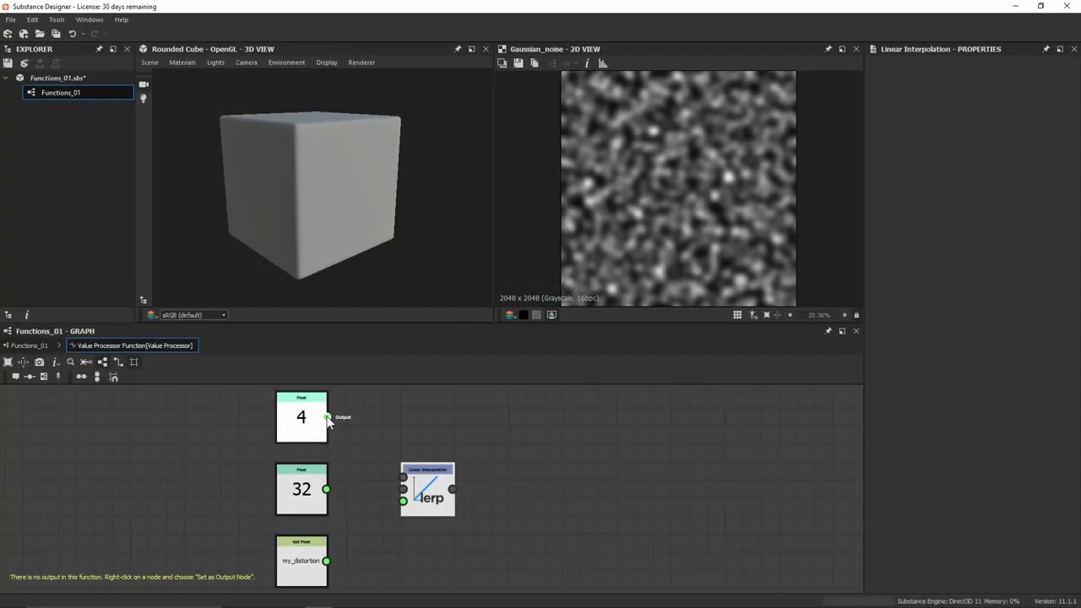
# - Connect Float 4, Float 32 and the my_distortion node, in that order, to the three inputs of the Linear Interpolation node
pyautogui.moveTo(327, 417); pyautogui.dragTo(403, 477)
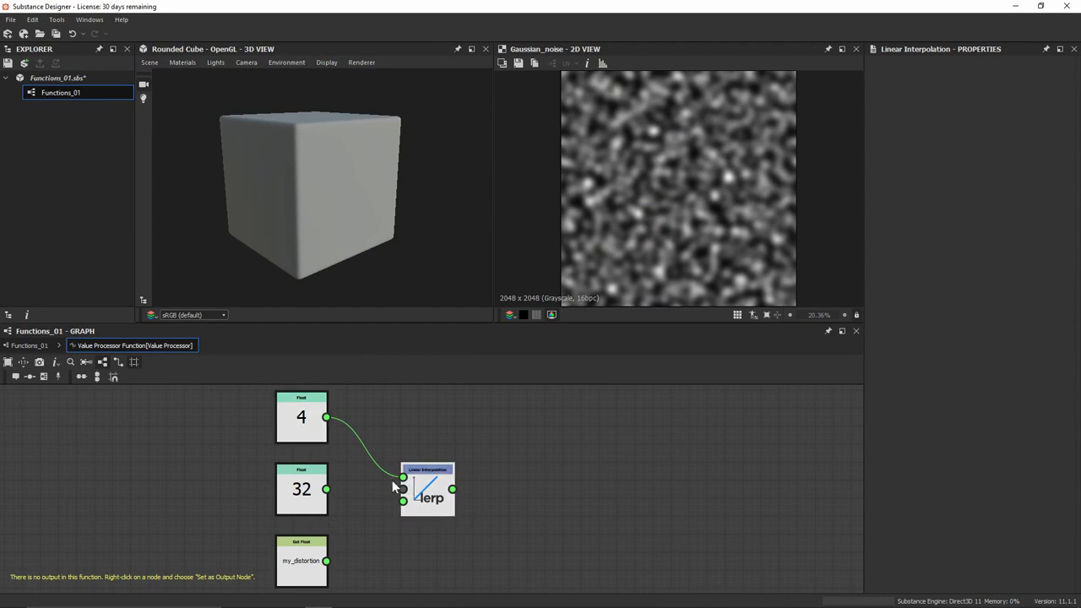
pyautogui.moveTo(326, 489); pyautogui.dragTo(404, 490)
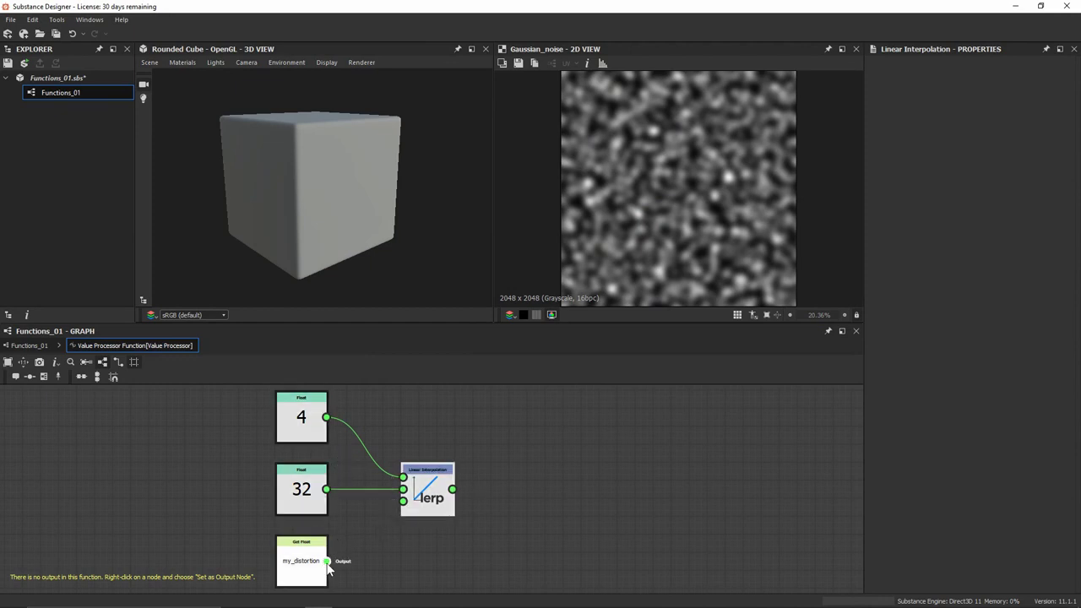
pyautogui.moveTo(326, 561); pyautogui.dragTo(404, 501)
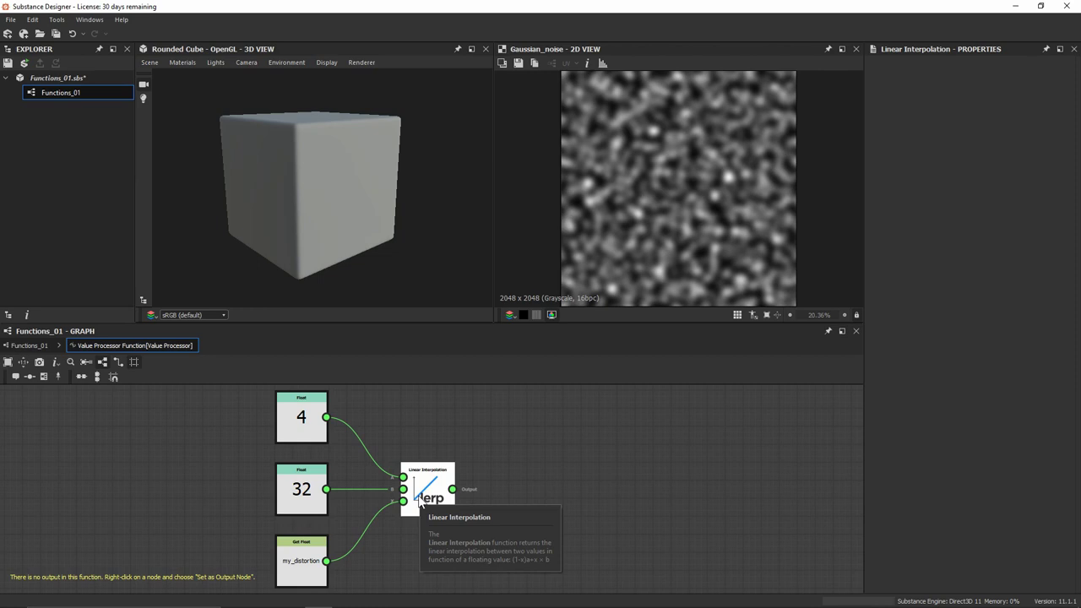
pyautogui.click(420, 504)
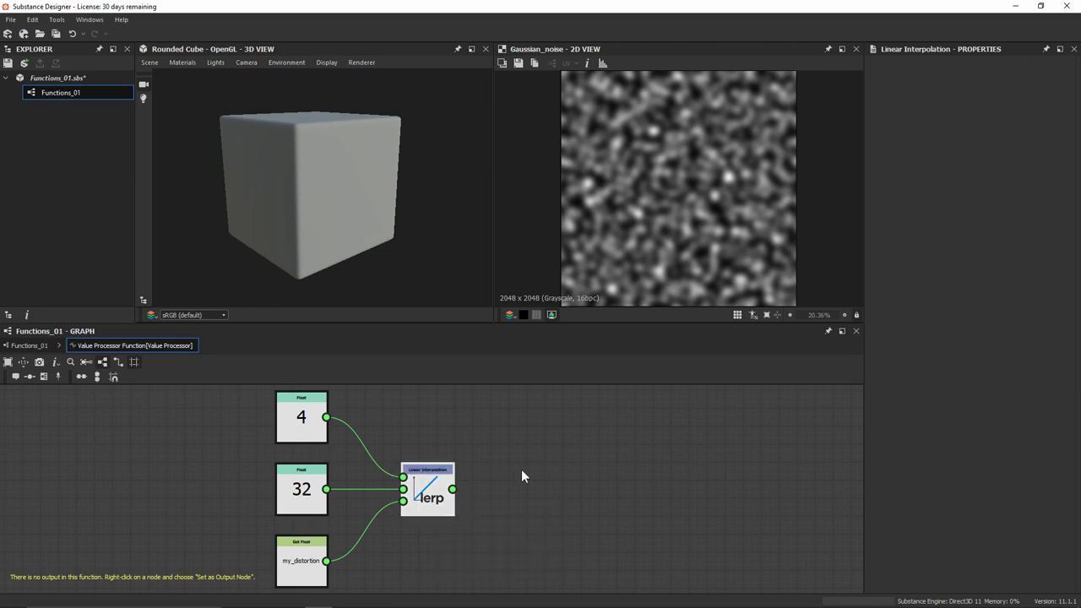
# - Add a To Integer node fed by the Linear Interpolation's output
pyautogui.press('space')
pyautogui.write('to')
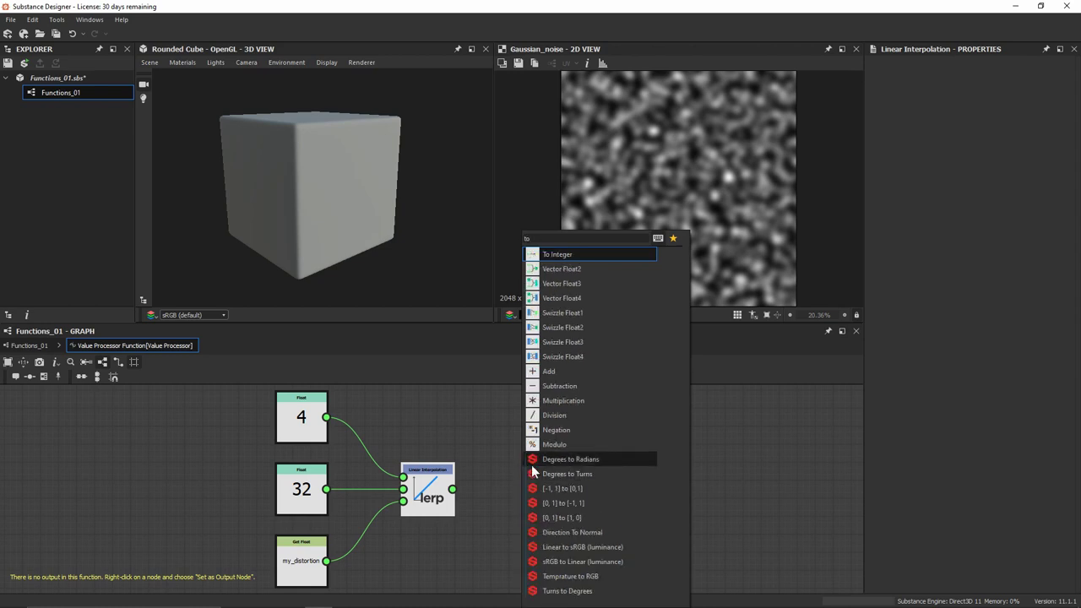
pyautogui.click(543, 253)
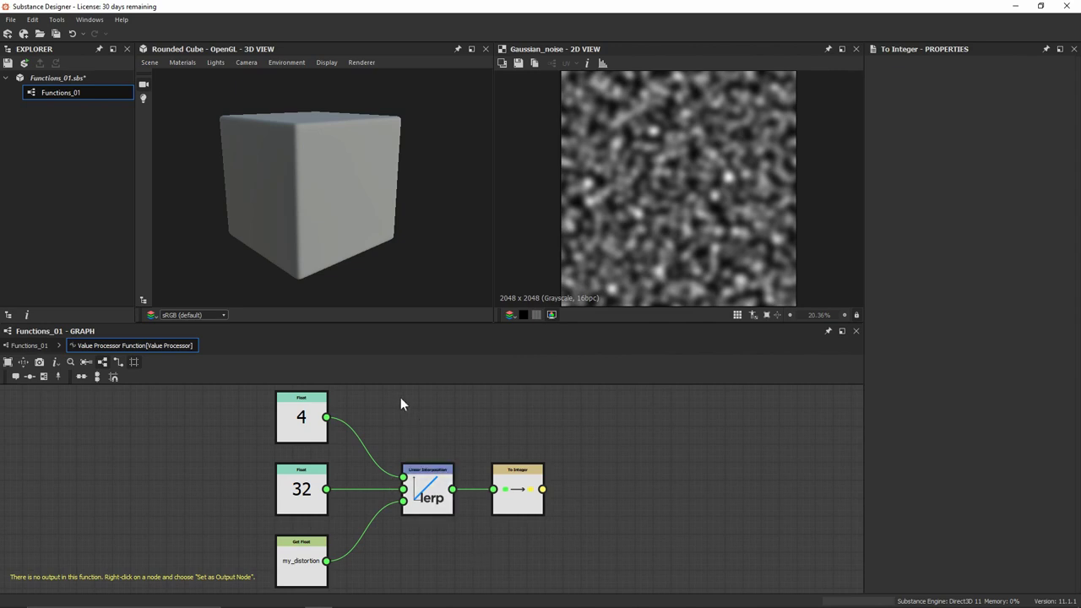
# - Return to the Functions_01 graph and try a Gaussian Noise Scale of 19
pyautogui.click(30, 346)
pyautogui.click(431, 493)
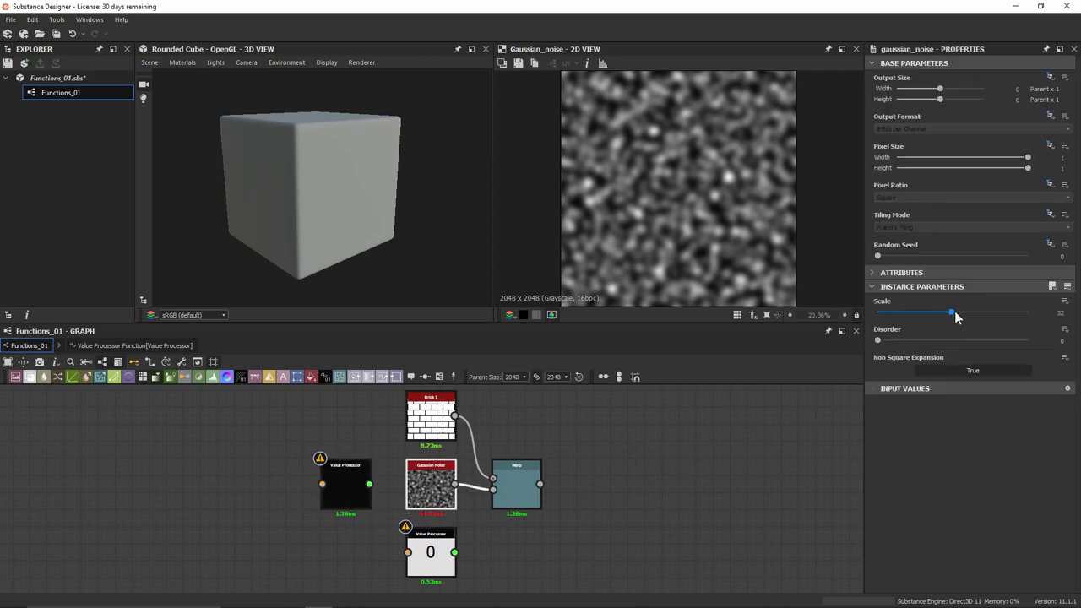
pyautogui.moveTo(952, 313); pyautogui.dragTo(920, 314)
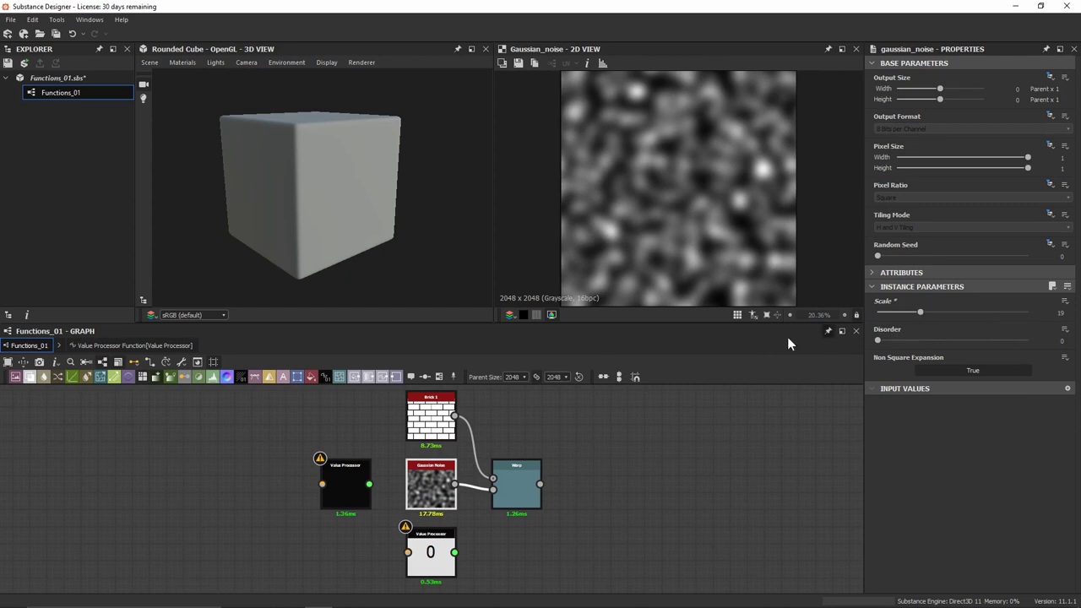
# - Set the To Integer node as the function's output node and display the Value Processor's result in the 2D view
pyautogui.click(150, 345)
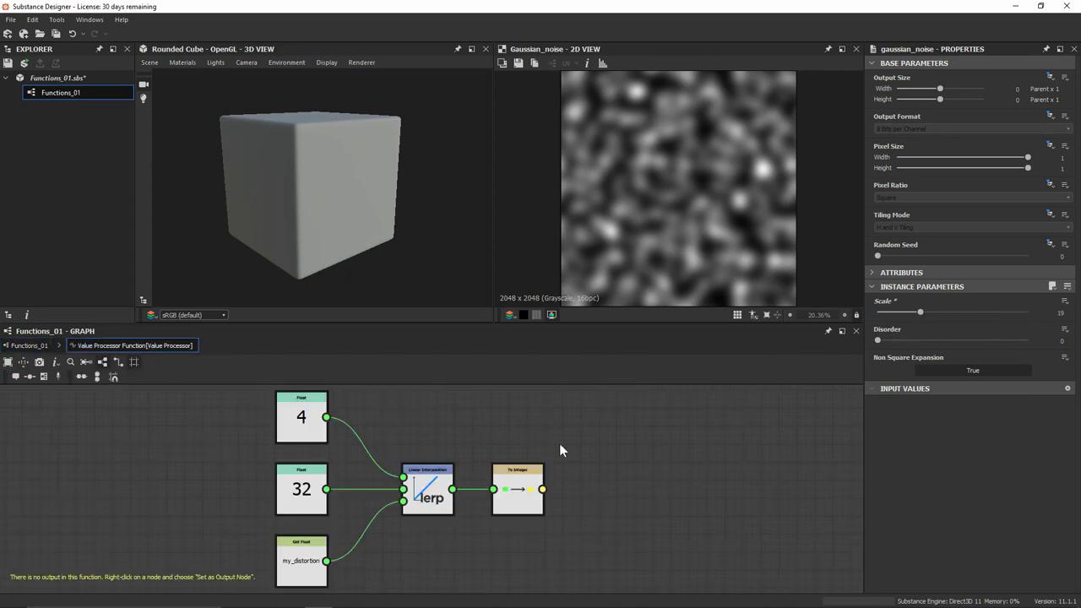
pyautogui.rightClick(525, 497)
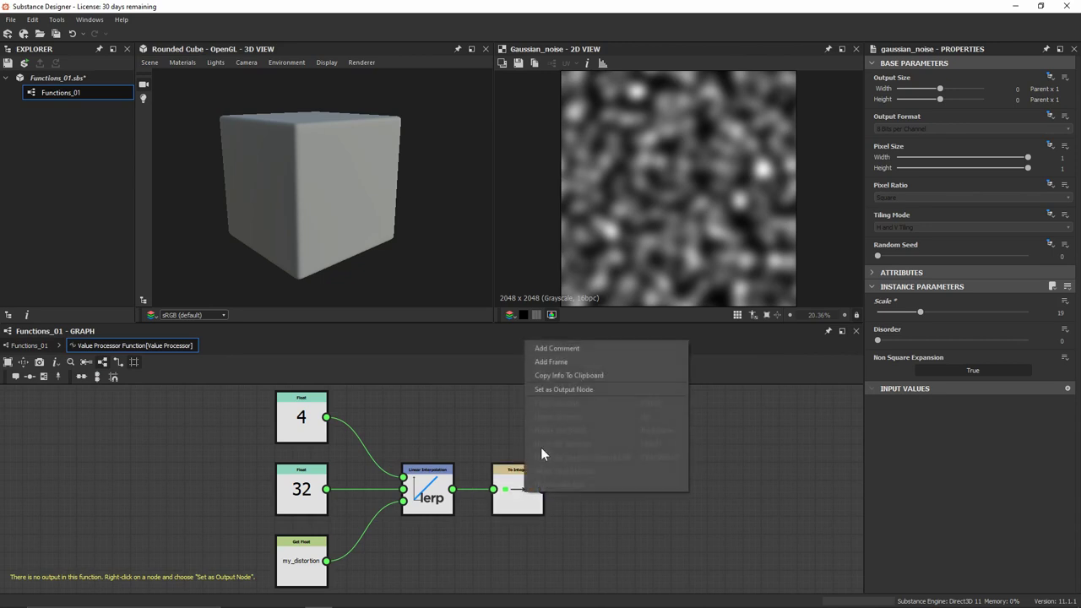
pyautogui.click(563, 389)
pyautogui.click(32, 346)
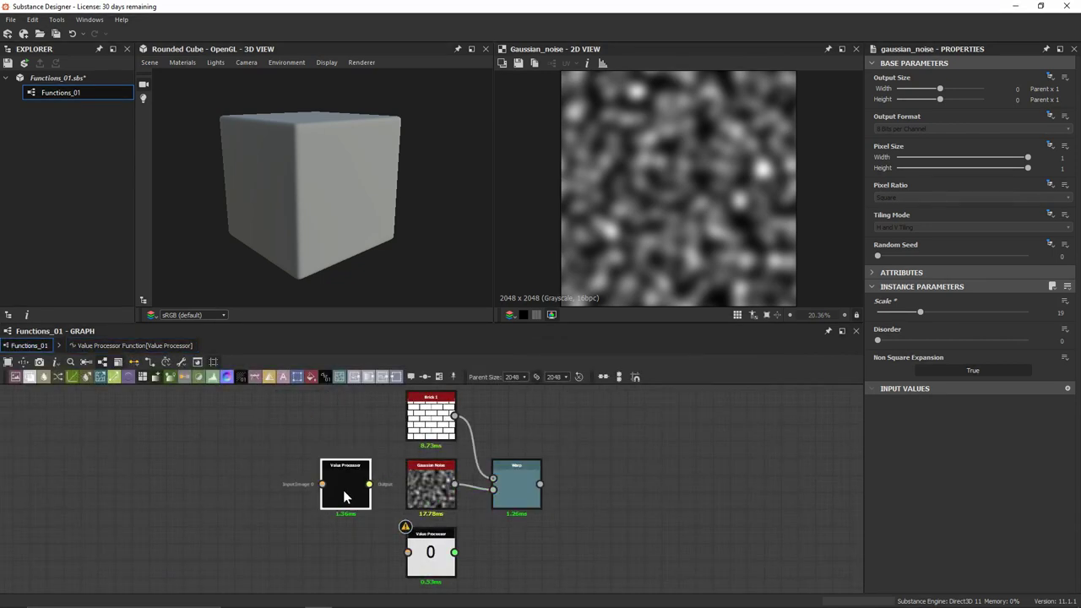
pyautogui.doubleClick(348, 486)
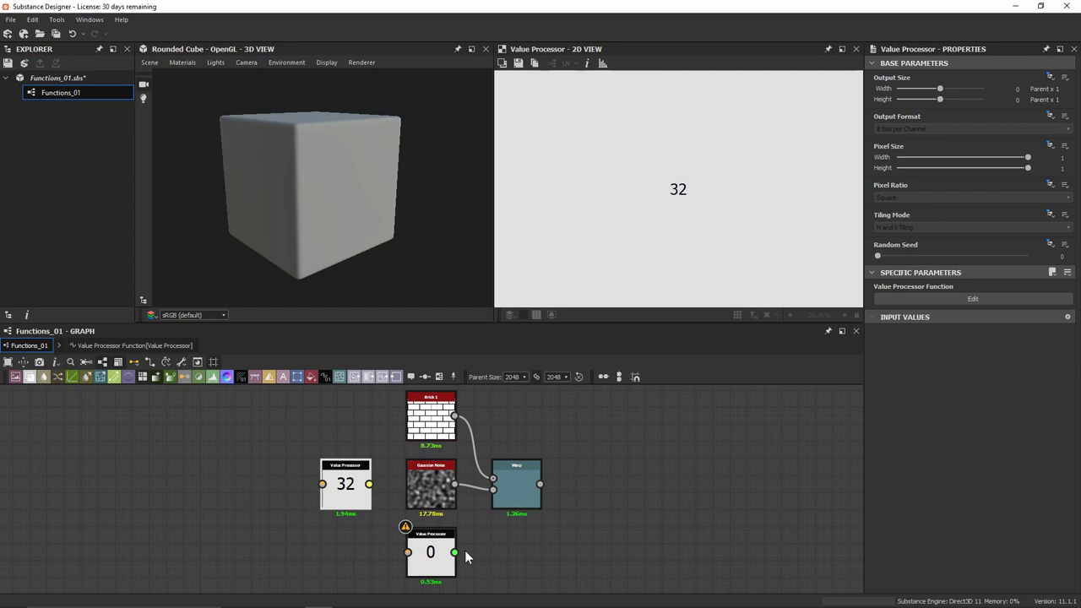
# - Add an input value named scale of type Integer1 to the Gaussian Noise node
pyautogui.click(420, 478)
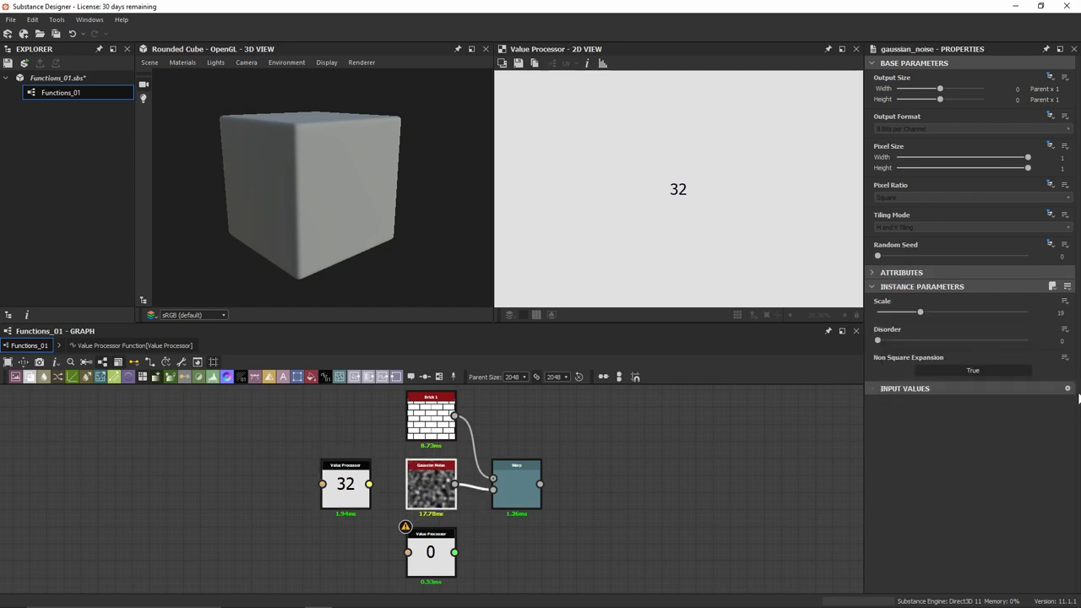
pyautogui.click(1068, 389)
pyautogui.doubleClick(965, 408)
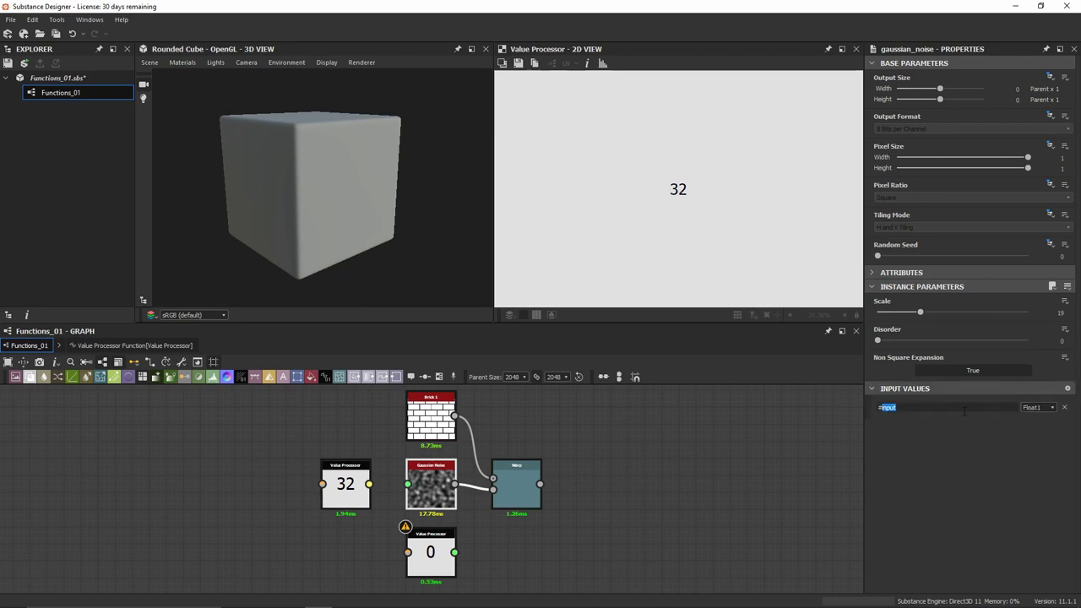
pyautogui.write('scale')
pyautogui.click(1037, 407)
pyautogui.click(1039, 422)
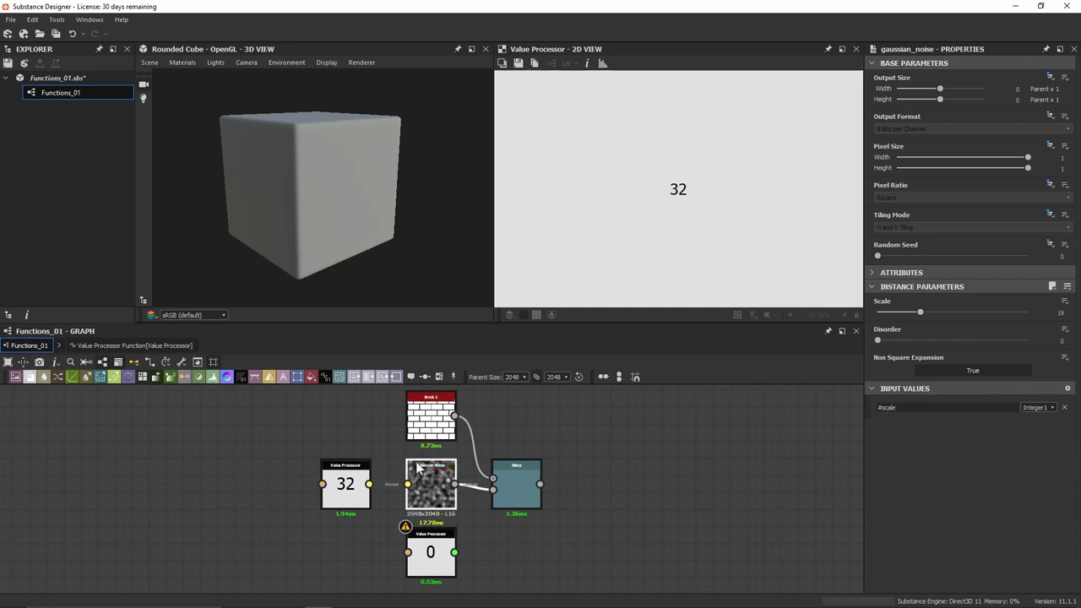
# - Connect the Value Processor's output to the Gaussian Noise and drive the noise's Scale with the #scale input value
pyautogui.scroll(3, 329, 500)
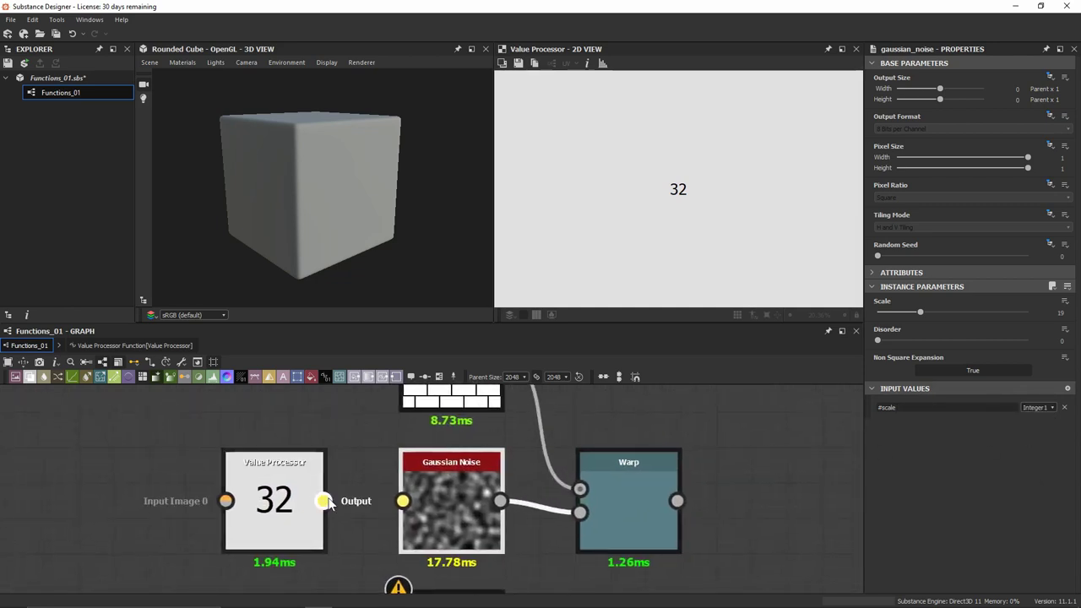
pyautogui.moveTo(323, 501); pyautogui.dragTo(403, 501)
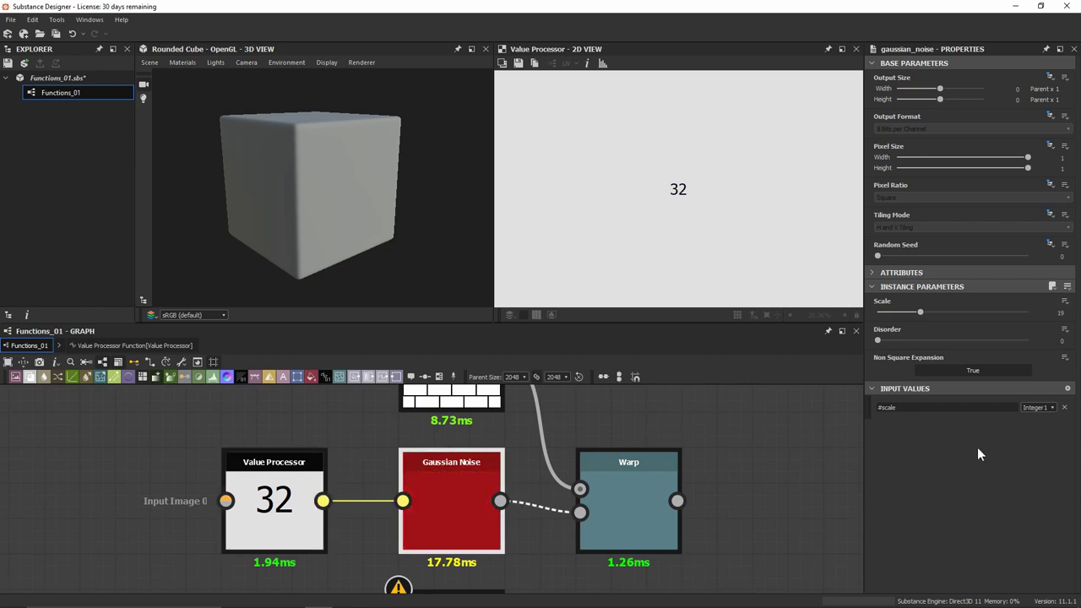
pyautogui.click(1065, 302)
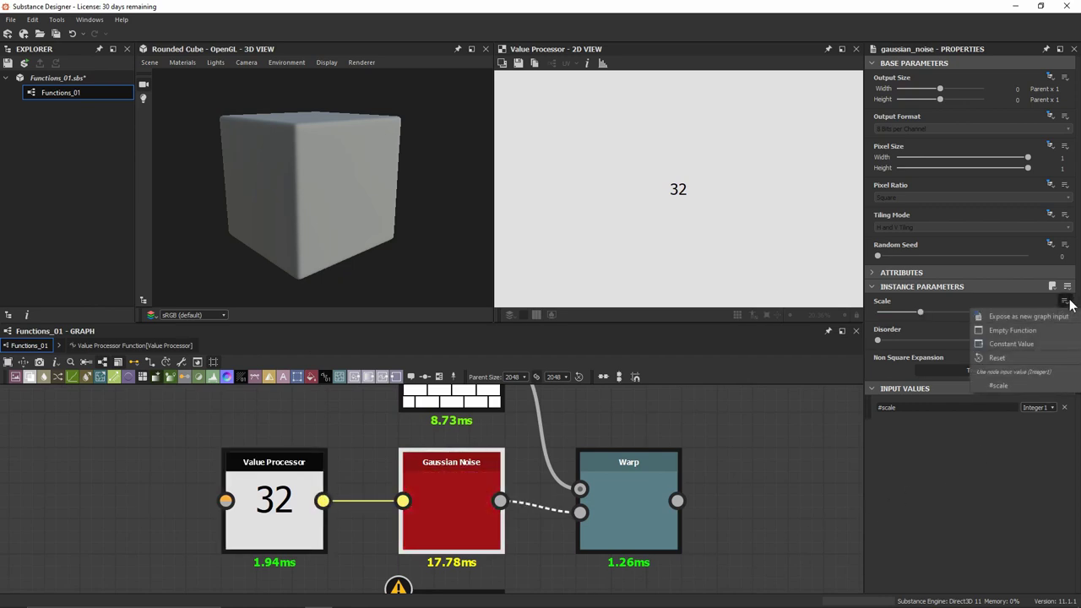
pyautogui.click(1021, 382)
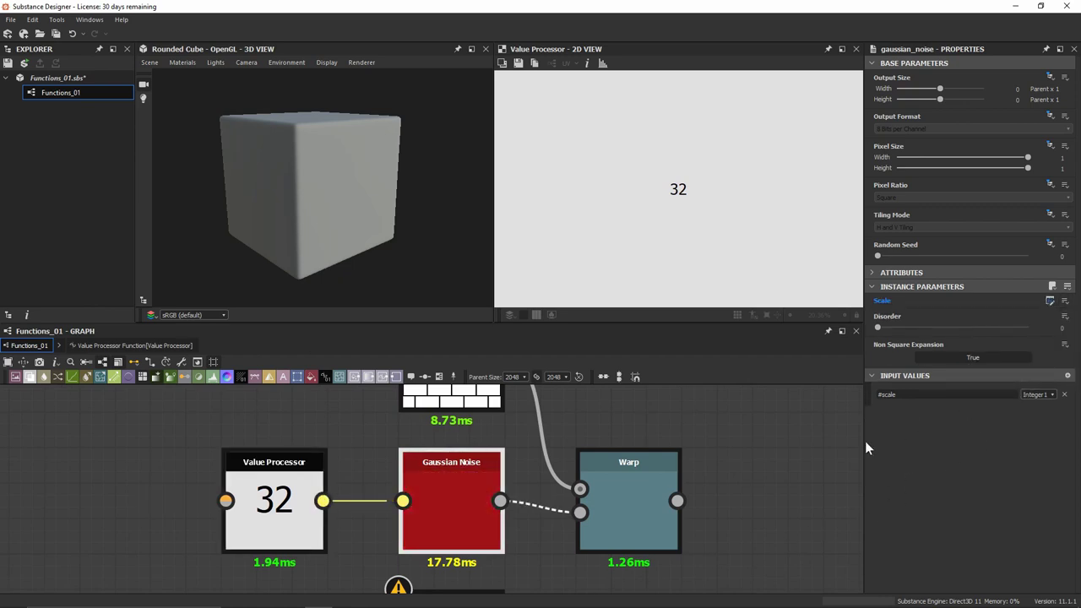
# - Display the Gaussian Noise in the 2D view and preview its response by lowering the graph's Distortion parameter to its minimum
pyautogui.doubleClick(458, 510)
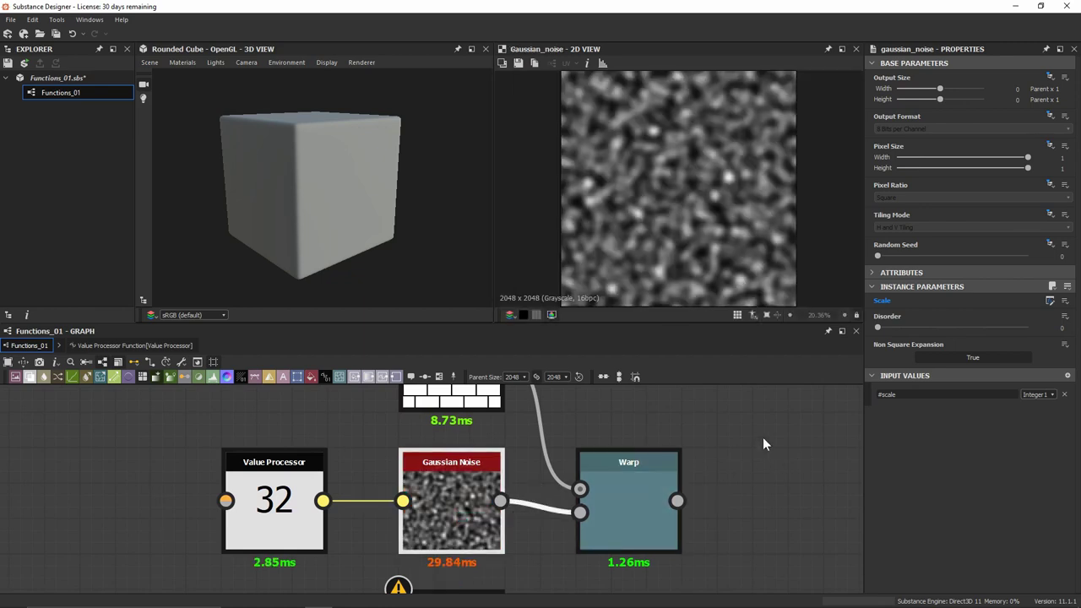
pyautogui.click(763, 437)
pyautogui.click(962, 301)
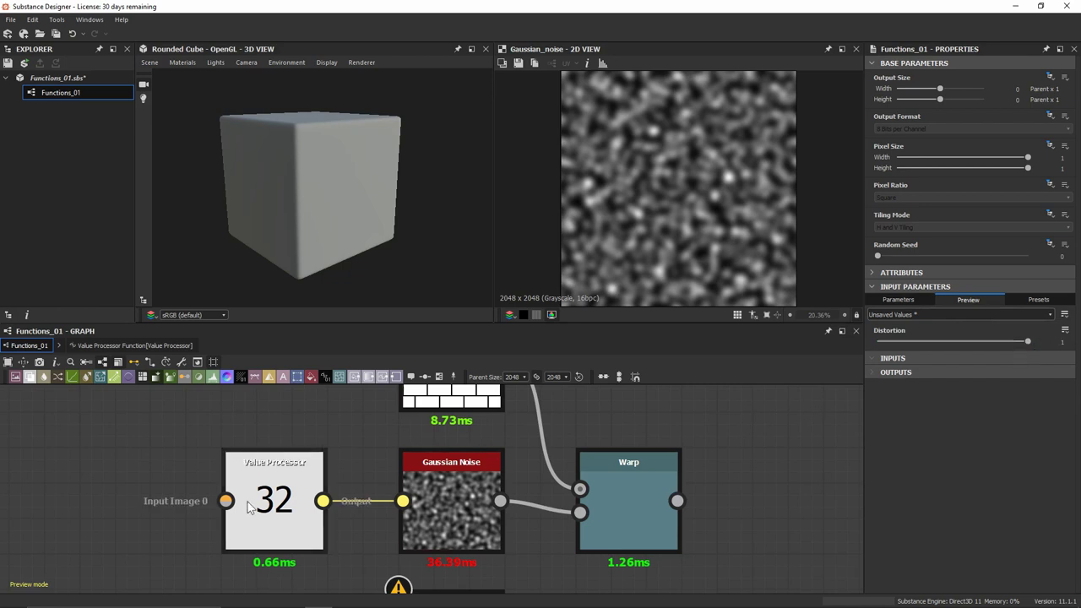
pyautogui.moveTo(1025, 341); pyautogui.dragTo(856, 356)
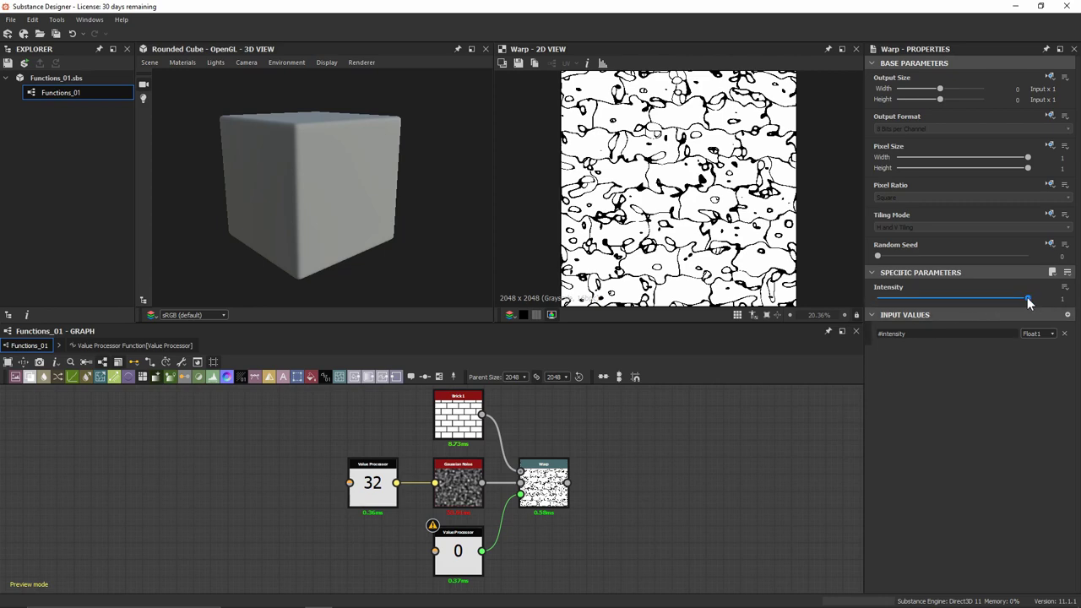
# - Try the Warp node's Intensity at 0.07 and set it back to 1
pyautogui.moveTo(1029, 299); pyautogui.dragTo(886, 289)
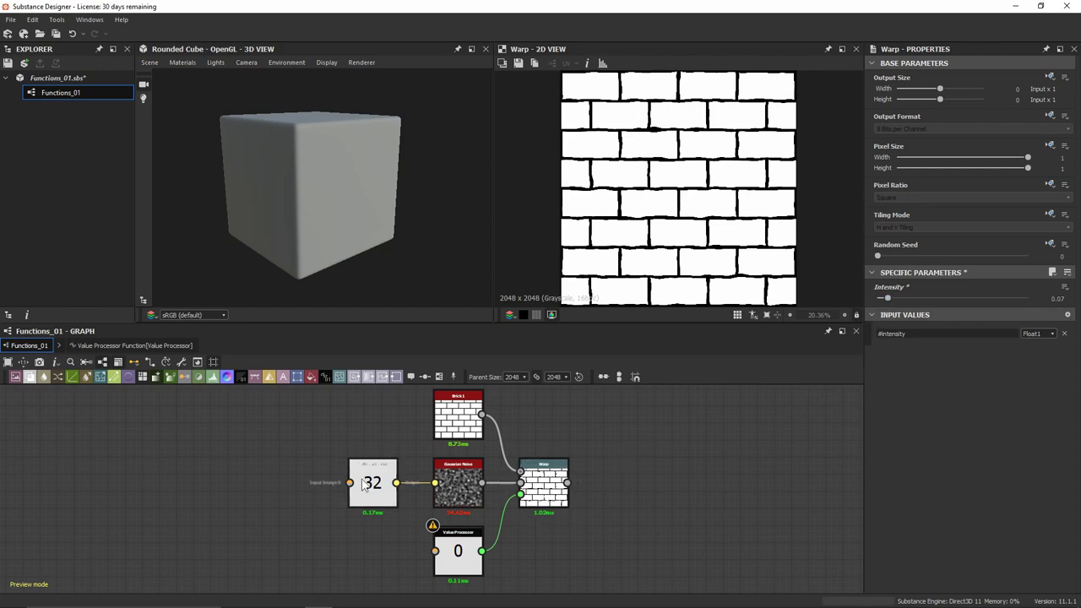
pyautogui.moveTo(901, 297); pyautogui.dragTo(1031, 298)
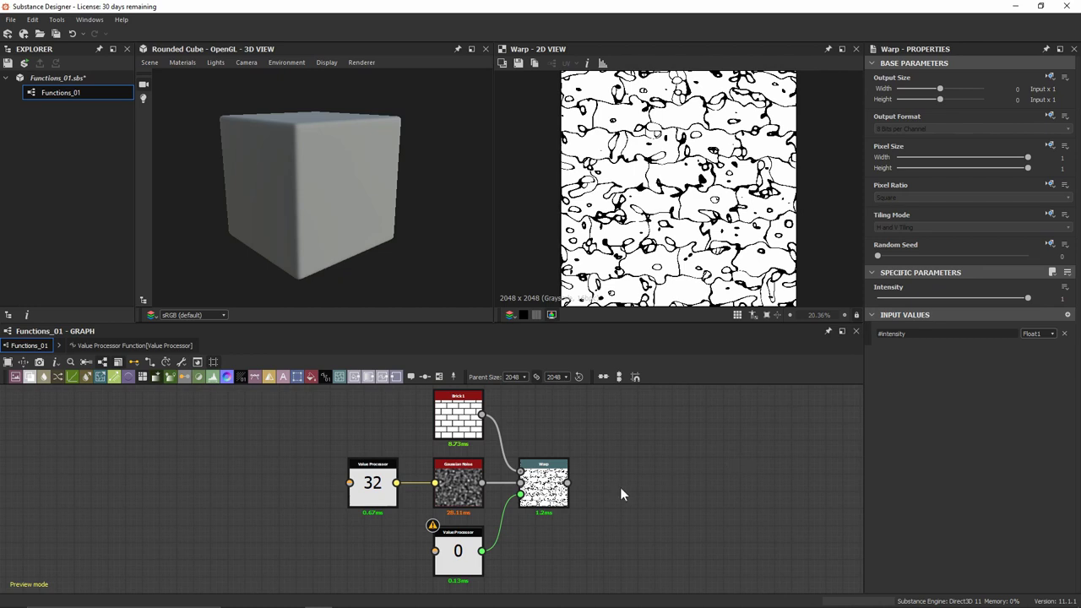
# - Edit the function of the Value Processor feeding the Warp, setting its first Float node to 1 and its second to 0.1
pyautogui.click(458, 553)
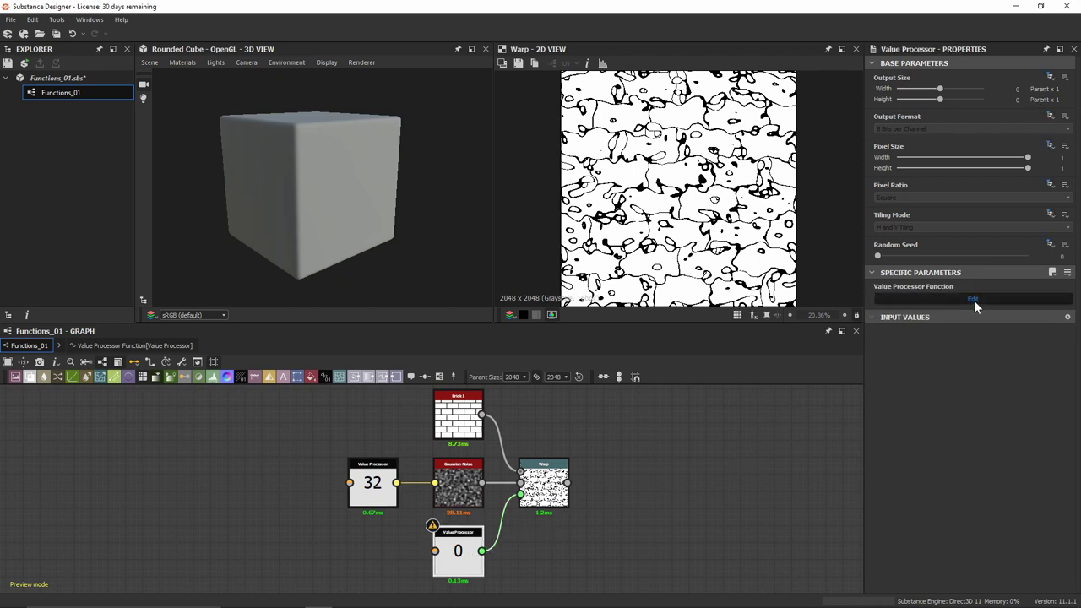
pyautogui.click(973, 300)
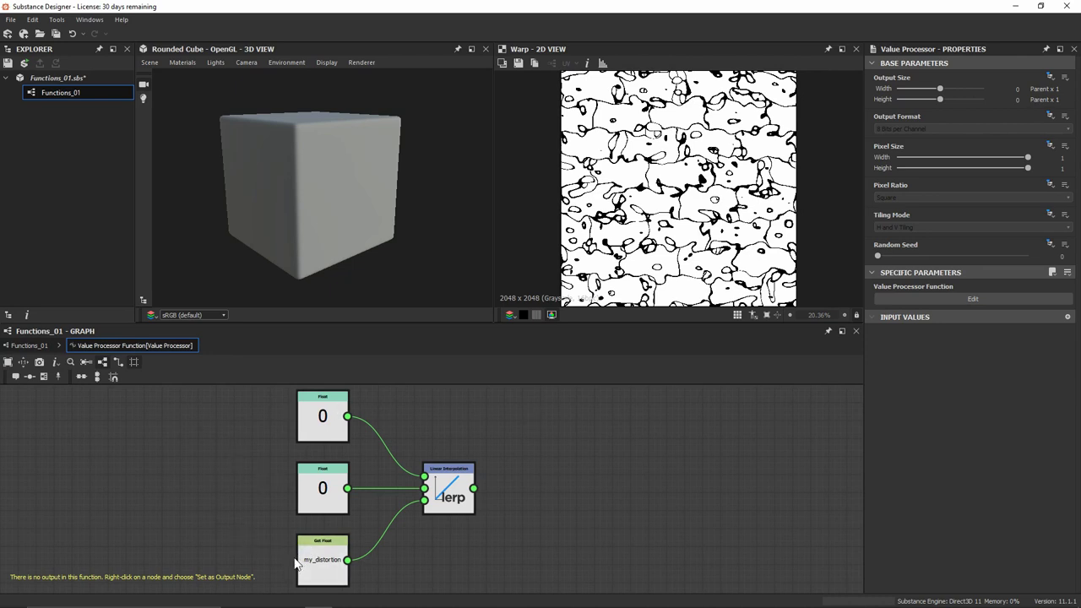
pyautogui.click(329, 420)
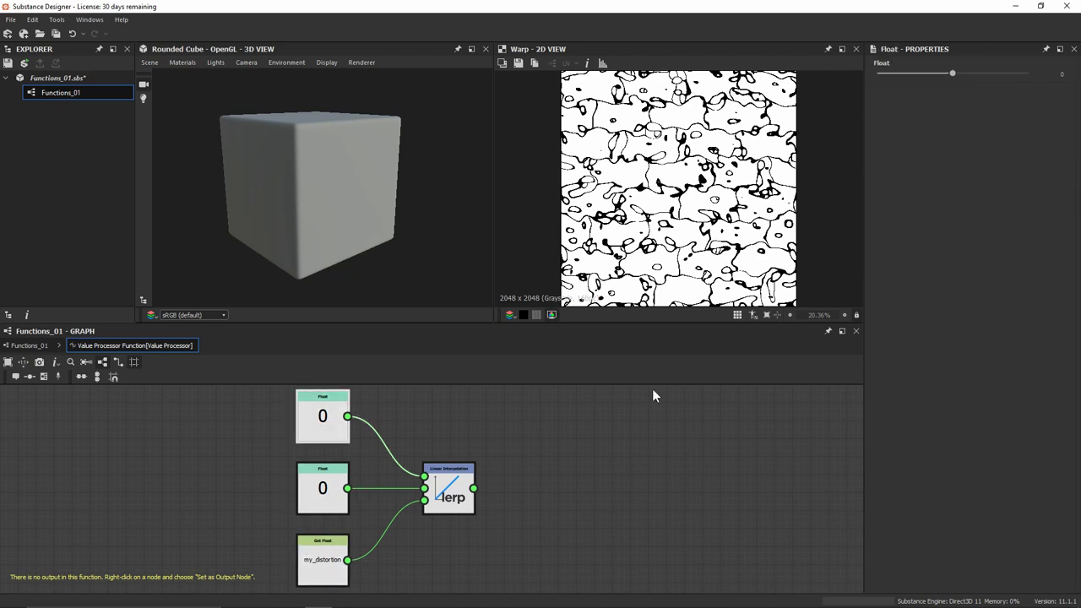
pyautogui.doubleClick(960, 71)
pyautogui.write('1')
pyautogui.press('Return')
pyautogui.click(311, 494)
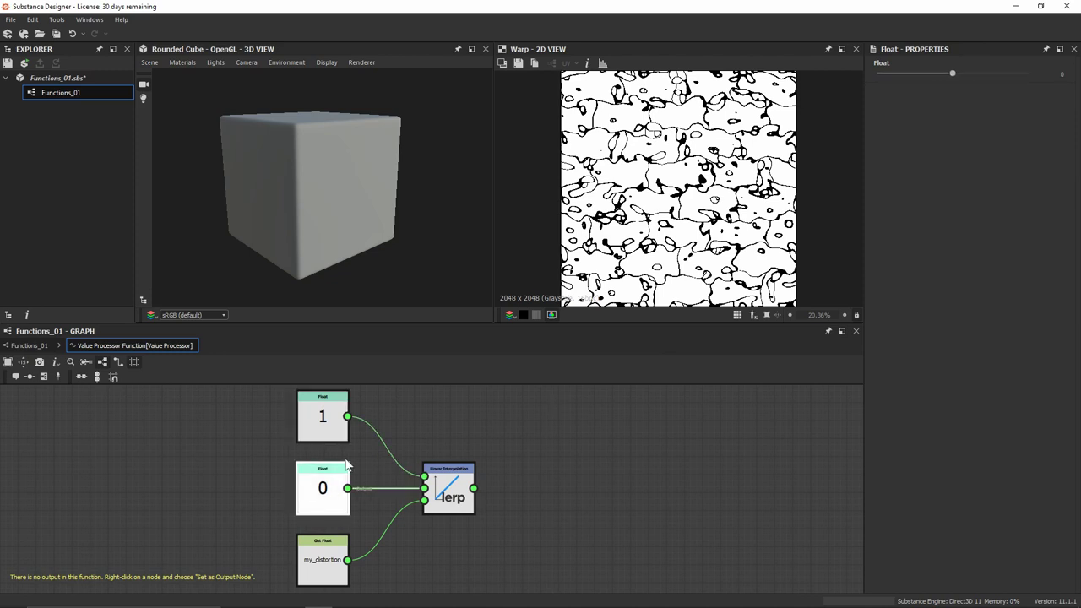
pyautogui.doubleClick(952, 75)
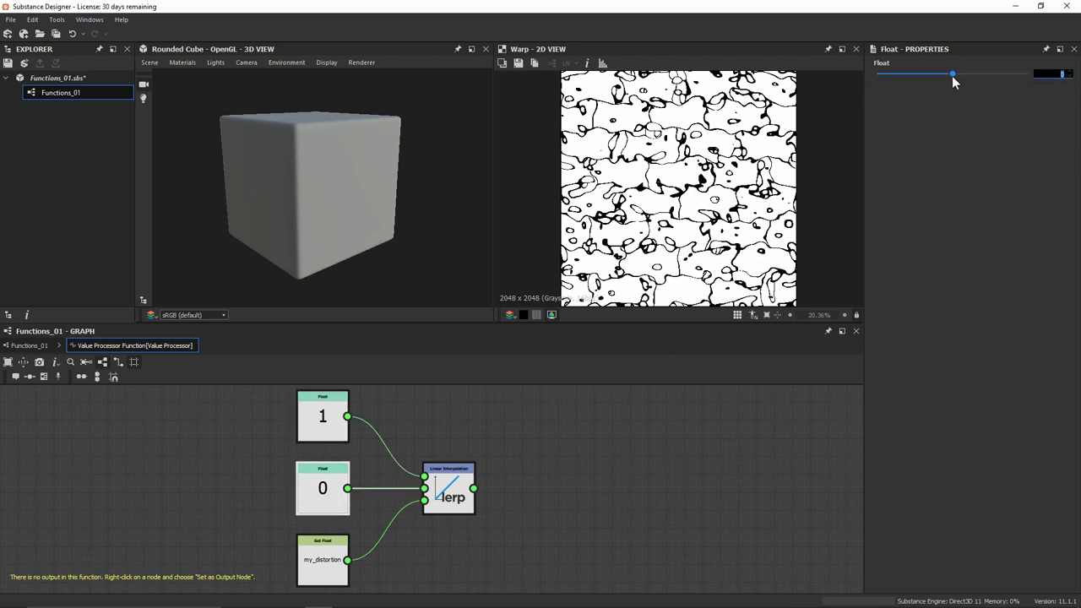
pyautogui.write('0.1')
pyautogui.press('Return')
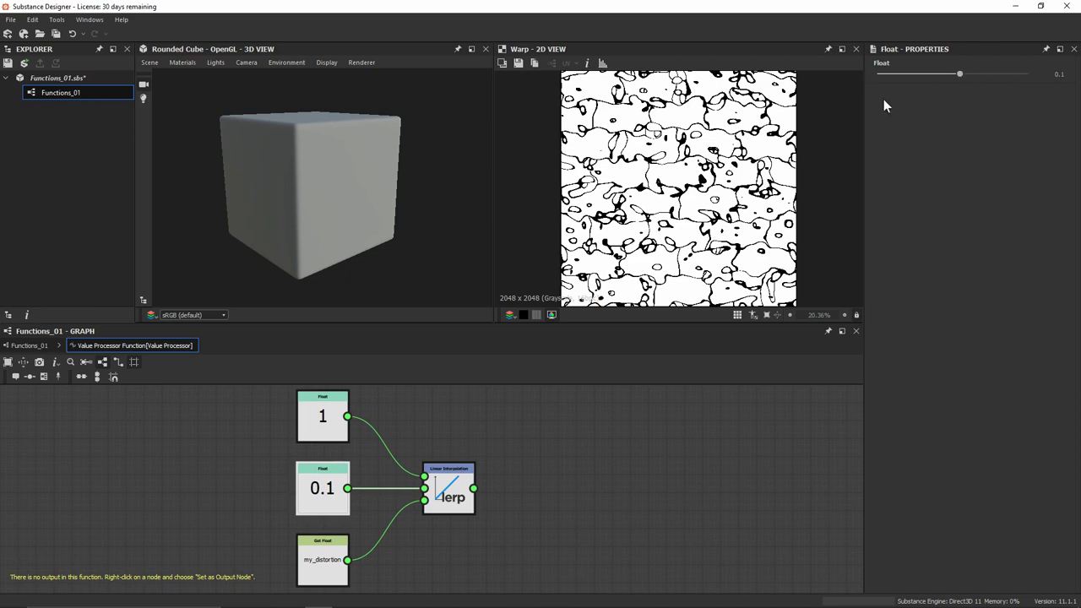
# - Set the Linear Interpolation as the function's output node and return to the Functions_01 graph
pyautogui.click(460, 481)
pyautogui.rightClick(460, 481)
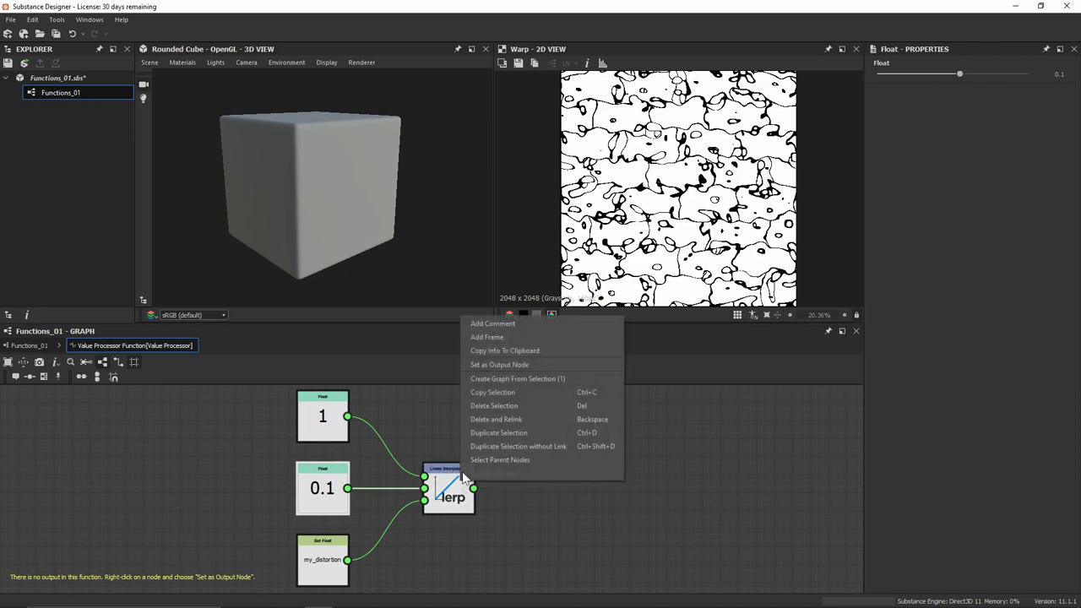
pyautogui.click(508, 364)
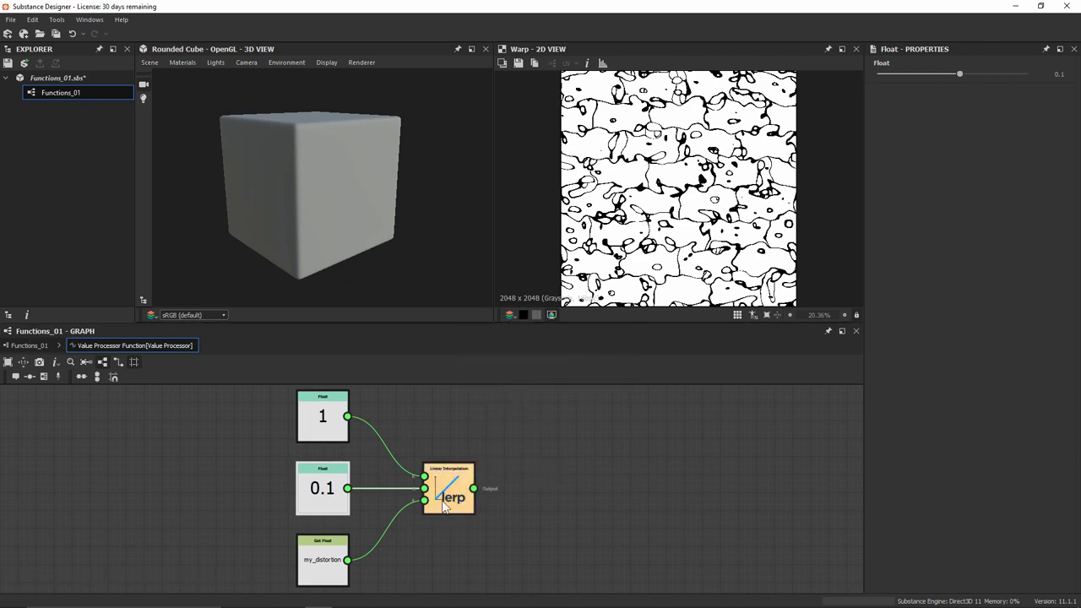
pyautogui.click(29, 345)
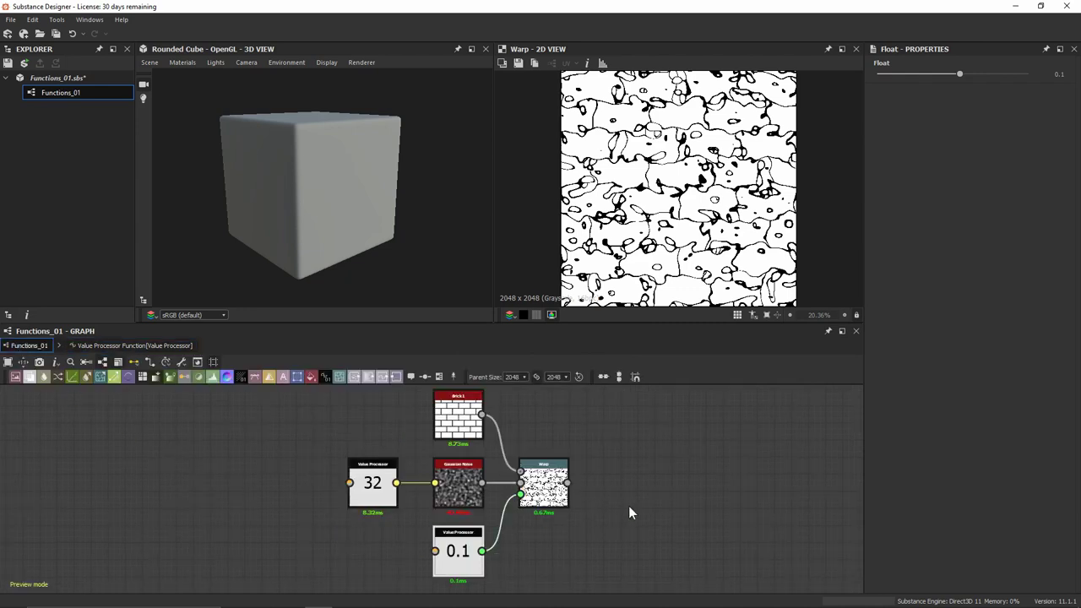
# - Drive the Warp node's Intensity with its existing #intensity node input value
pyautogui.click(555, 505)
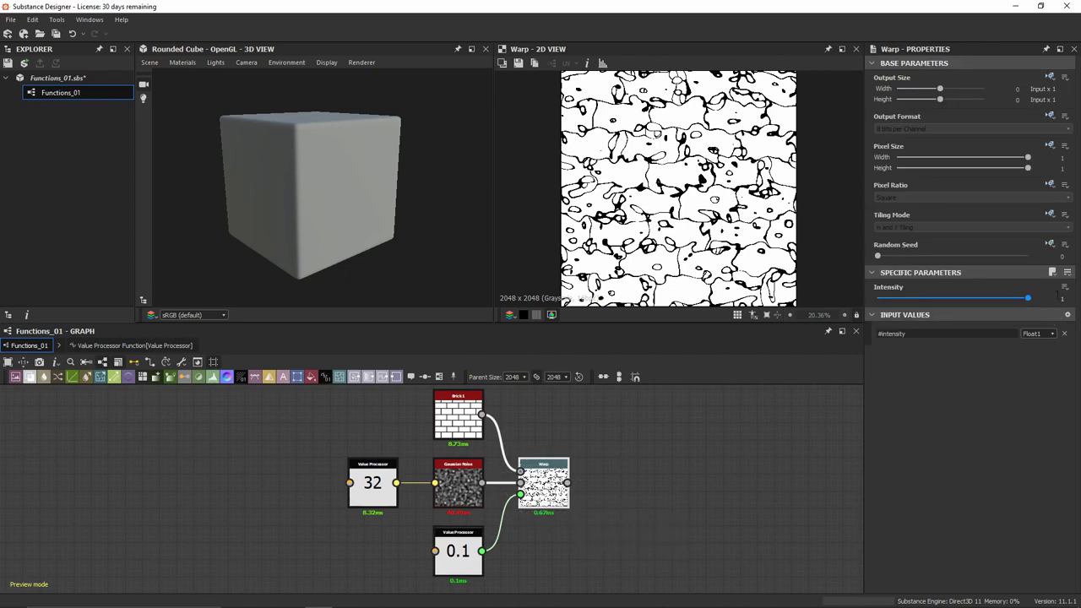
pyautogui.click(1065, 288)
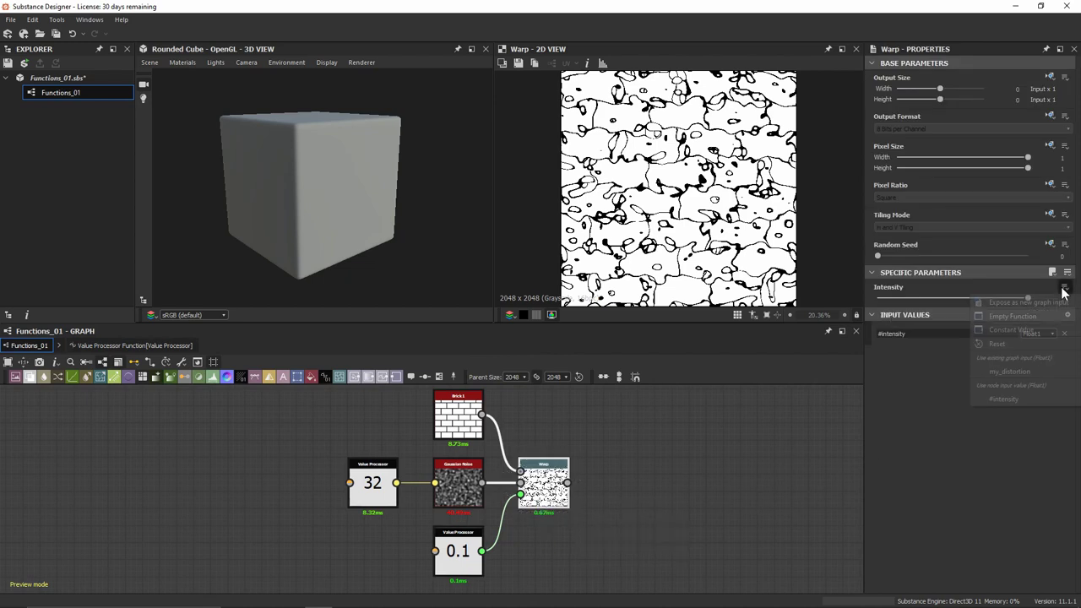
pyautogui.click(1004, 399)
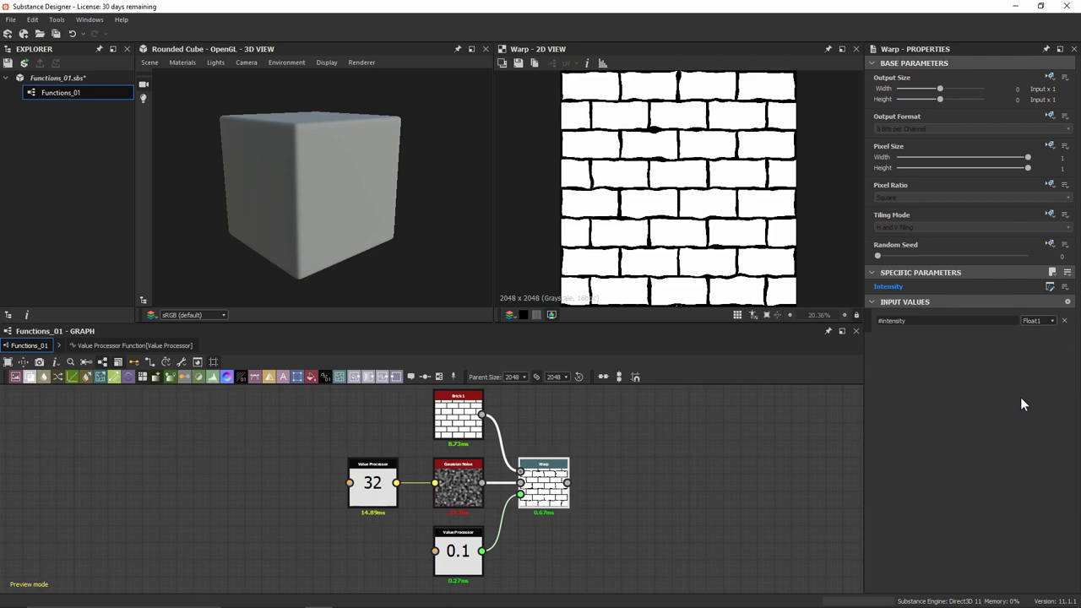
# - Preview how the warped brick pattern responds by lowering the graph's Distortion input parameter
pyautogui.click(715, 434)
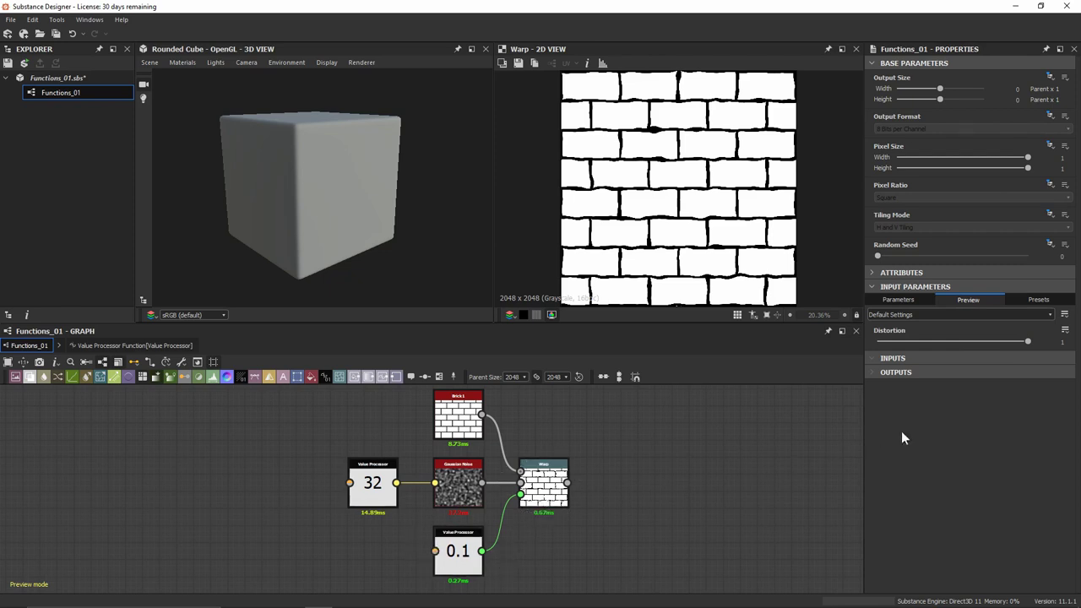
pyautogui.moveTo(1027, 342); pyautogui.dragTo(863, 322)
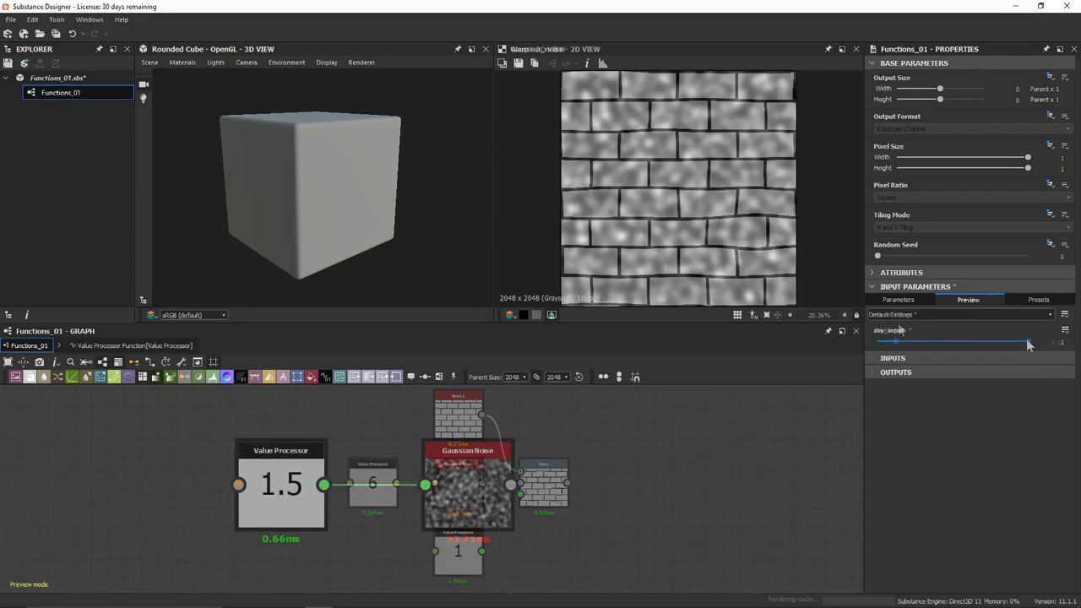
pyautogui.moveTo(1023, 338); pyautogui.dragTo(951, 336)
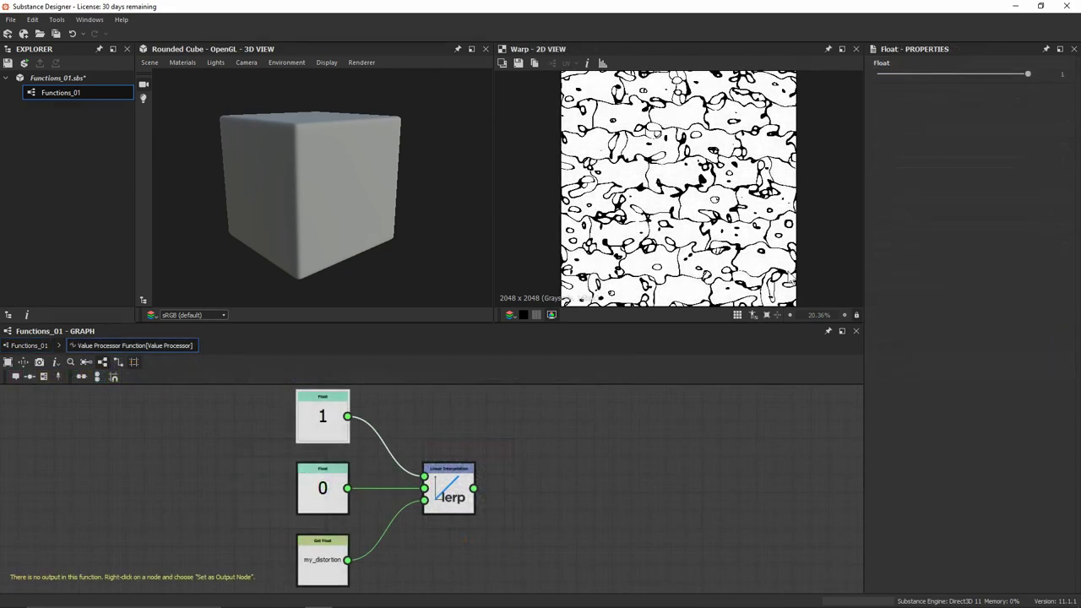
# - Set the Float node feeding the Linear Interpolation's second input to 0.1 in the Value Processor function
pyautogui.click(317, 492)
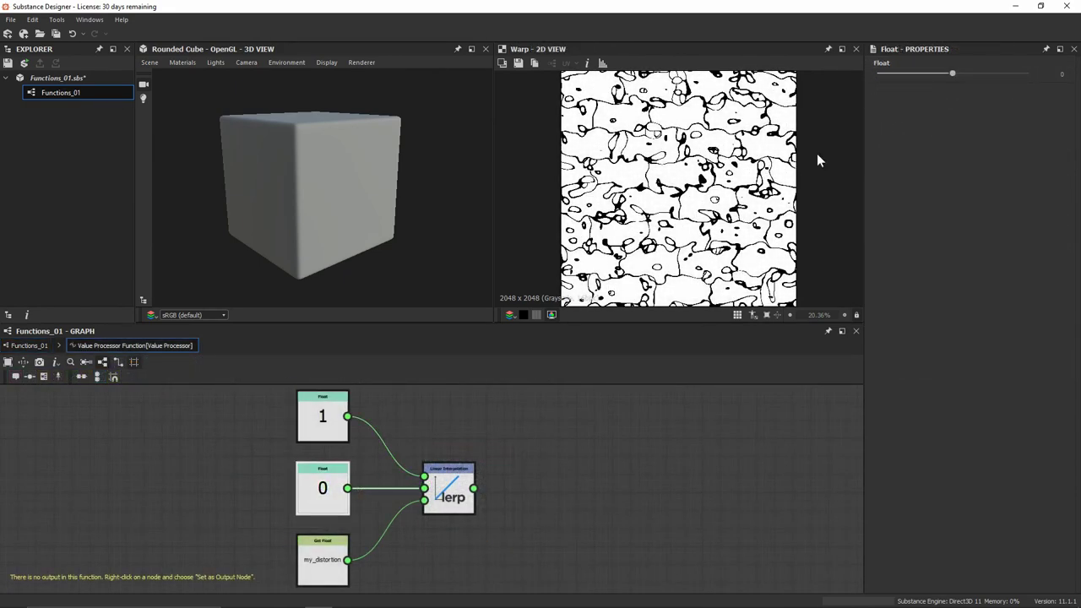
pyautogui.click(952, 74)
pyautogui.write('0.1')
pyautogui.press('Return')
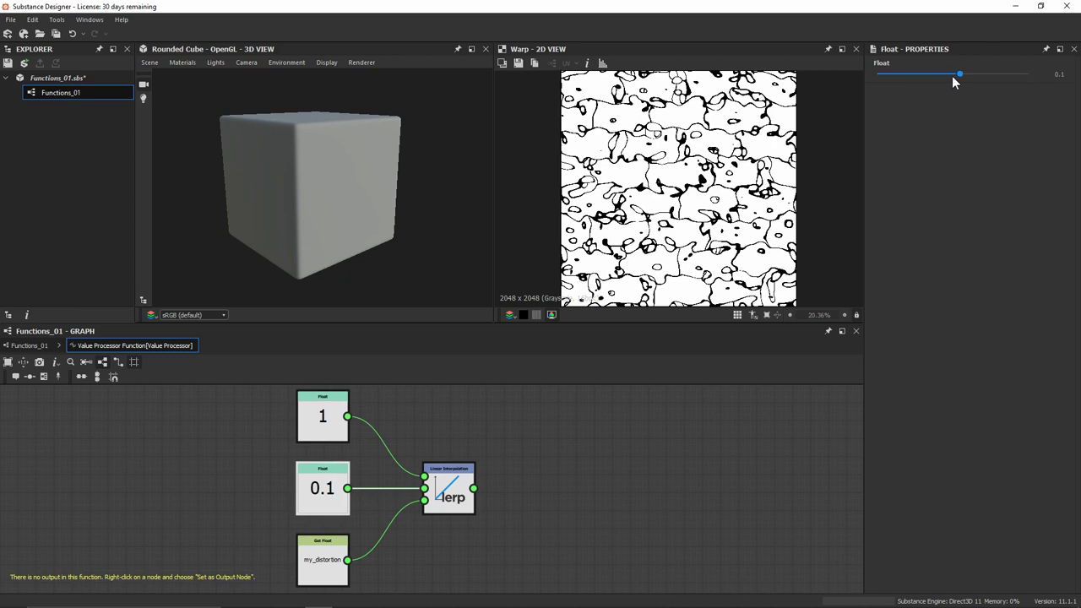